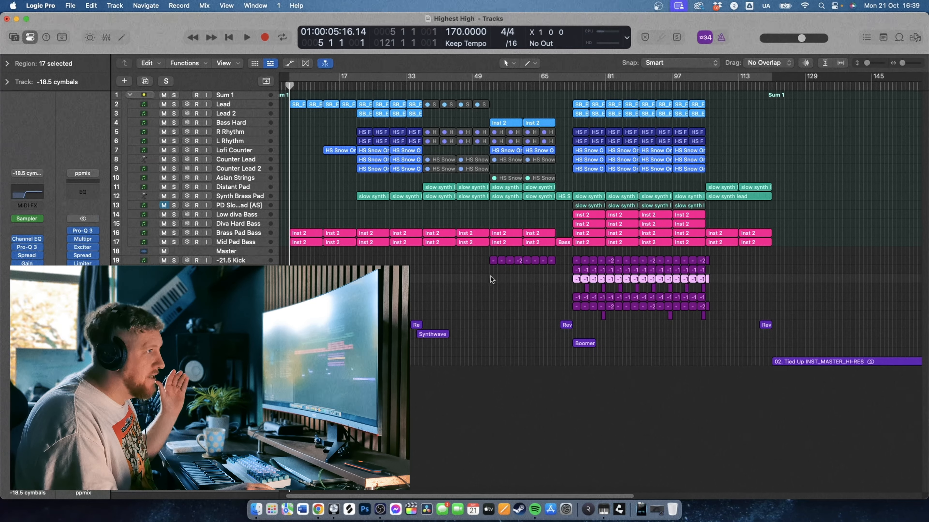
Play the reference track "02. Tied Up INST_MASTER_HI-RES" briefly from bar 121
click(771, 87)
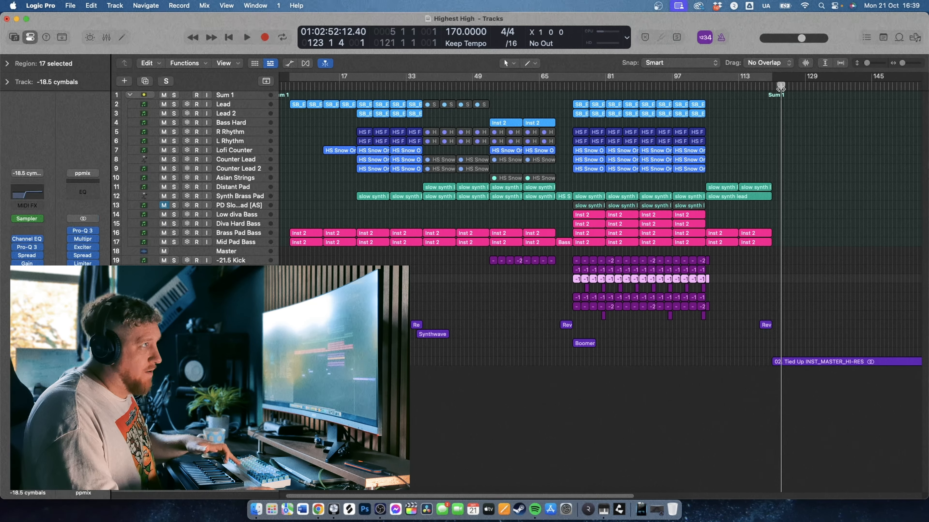
key(space)
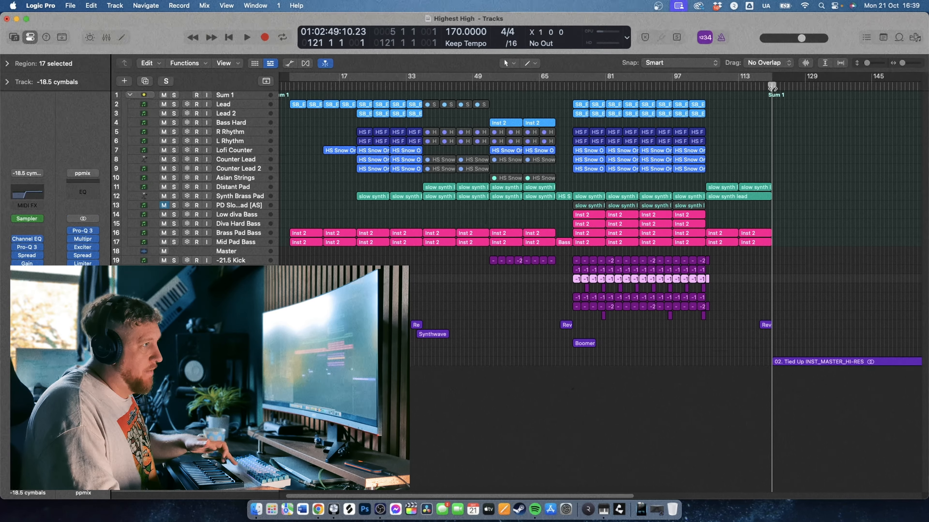
key(space)
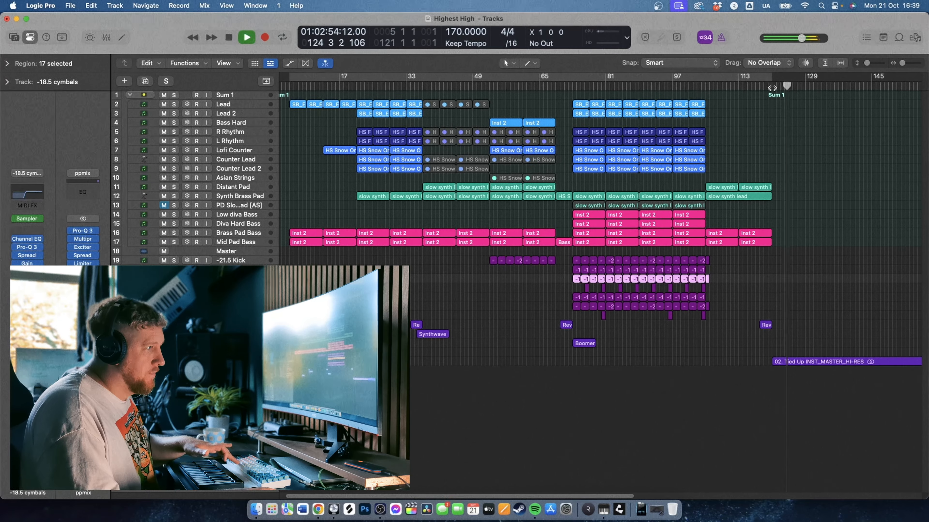
key(space)
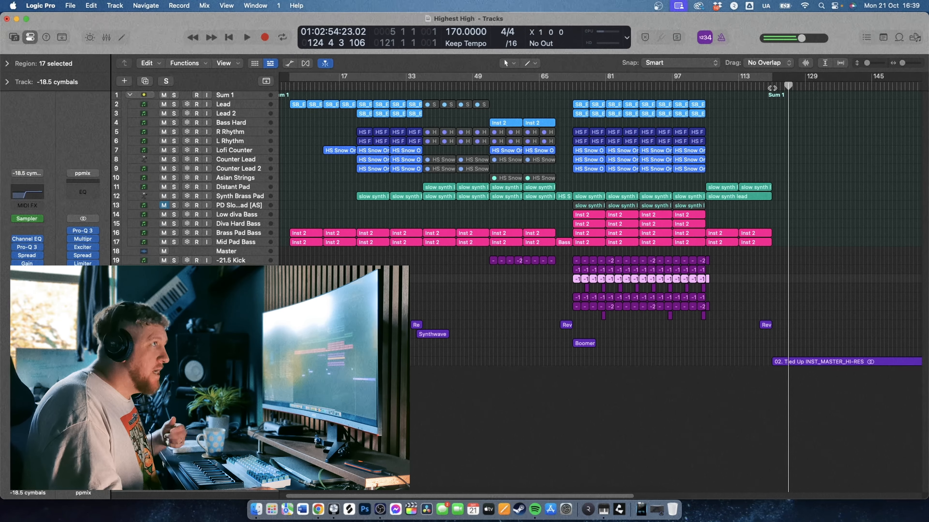
Play the outro from bar 105 with Synth Brass Pad soloed, then unsolo it and listen to the full mix up to about bar 122
click(706, 84)
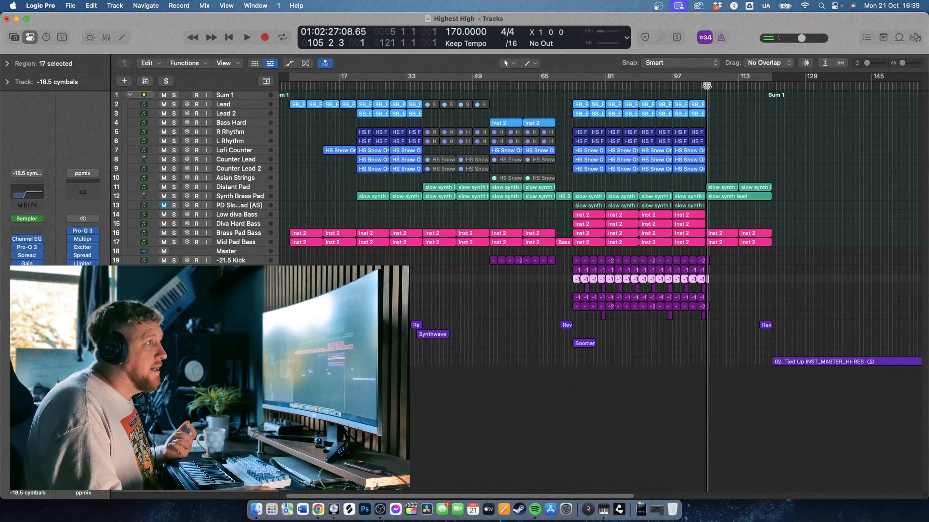
click(704, 87)
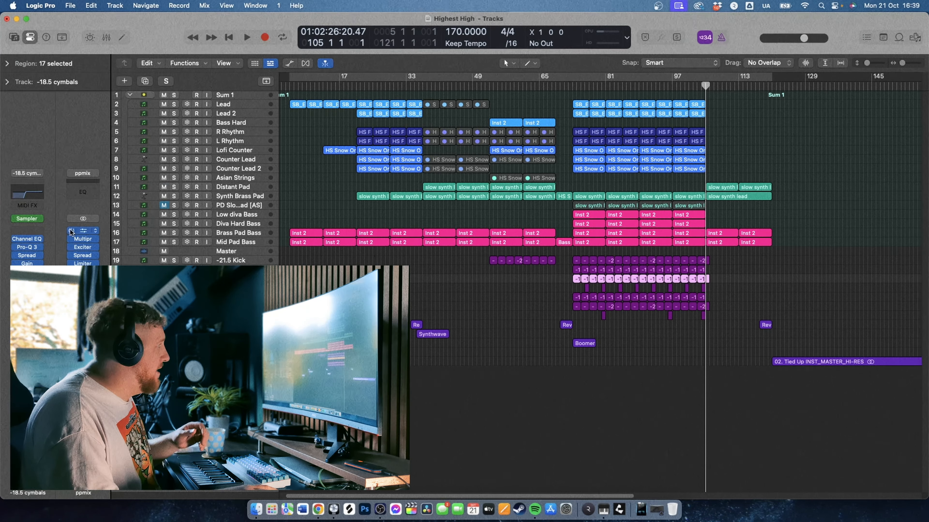
click(173, 196)
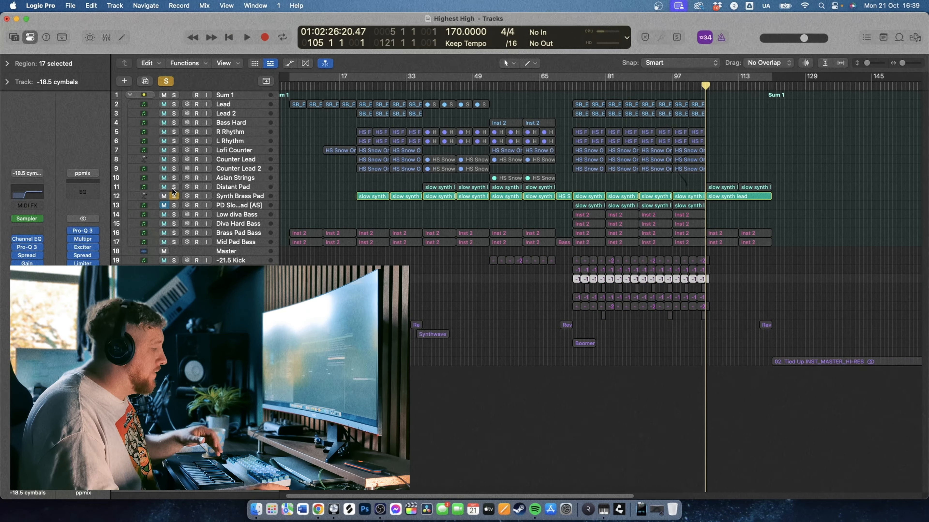
key(space)
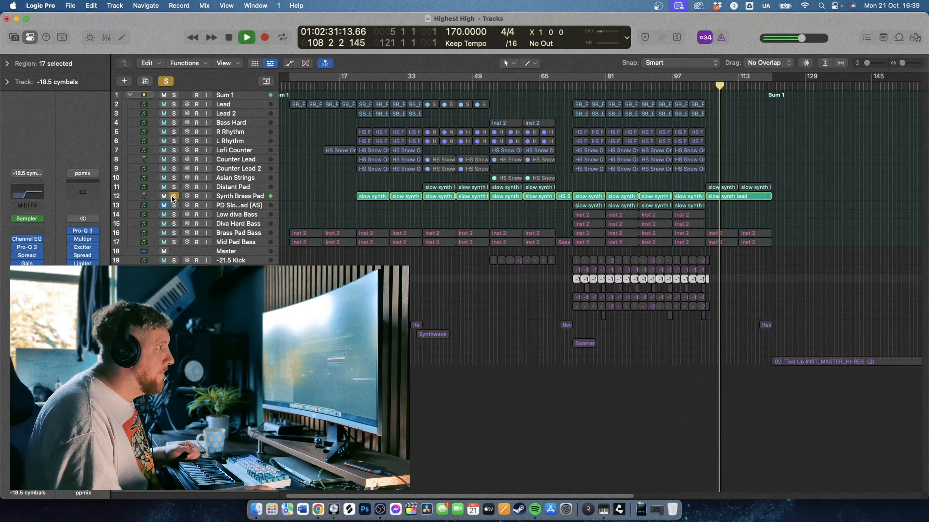
click(171, 195)
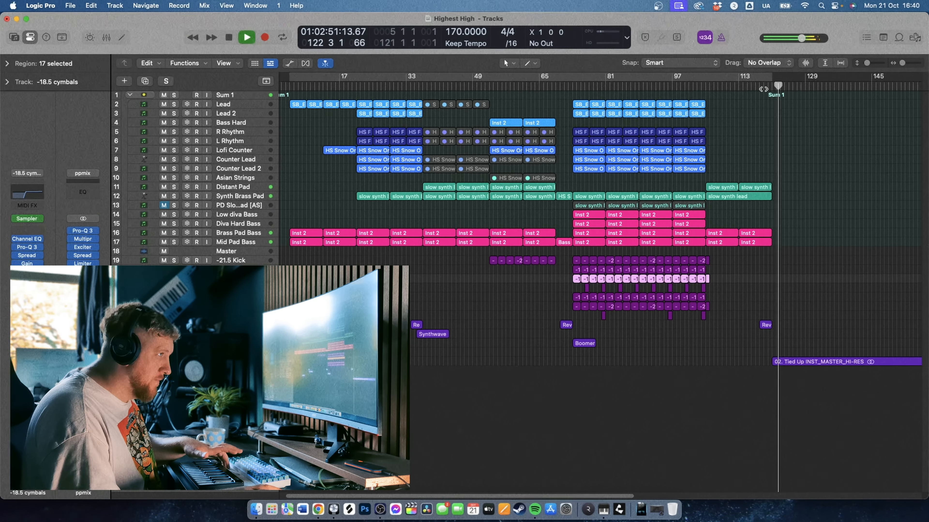
key(space)
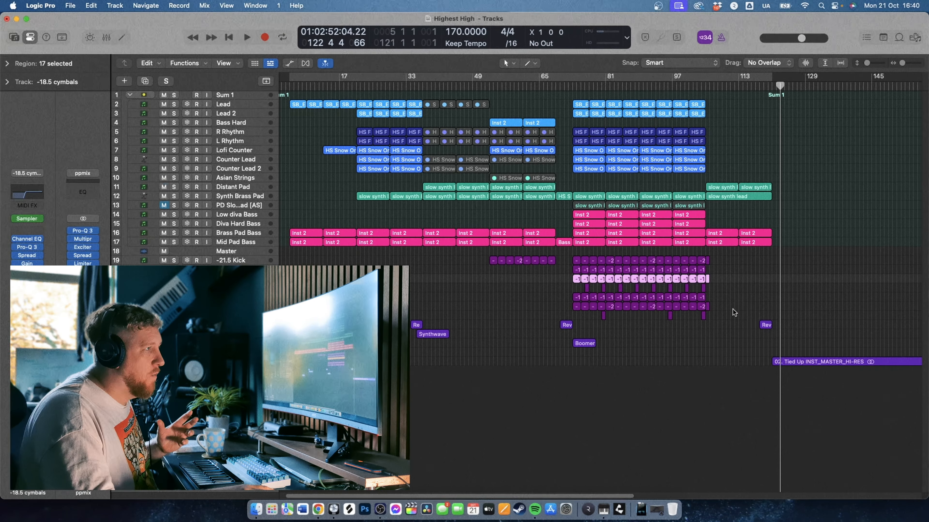
Select the group of drum regions below the Master track across both drum sections
drag(733, 312, 501, 256)
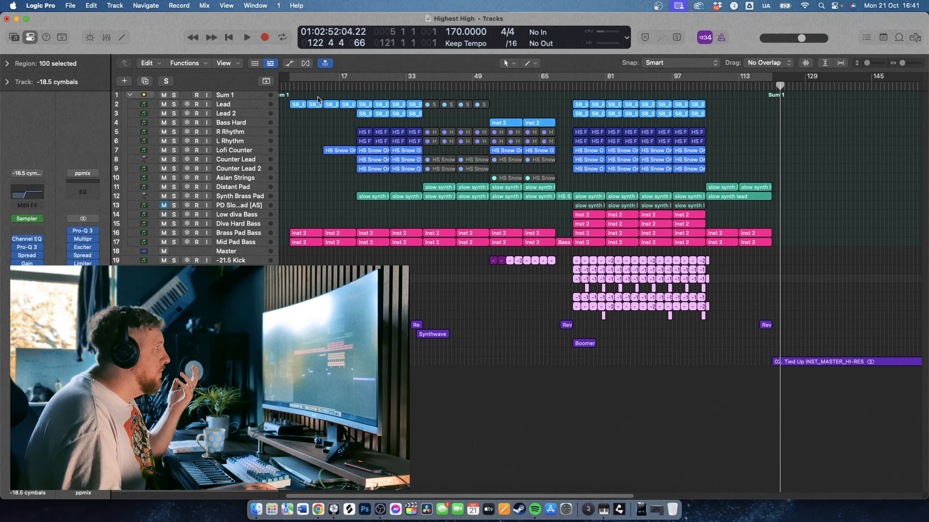
Play from bar 5 with Brass Pad Bass soloed, add Mid Pad Bass to the solo, then stop and clear both solos
key(Return)
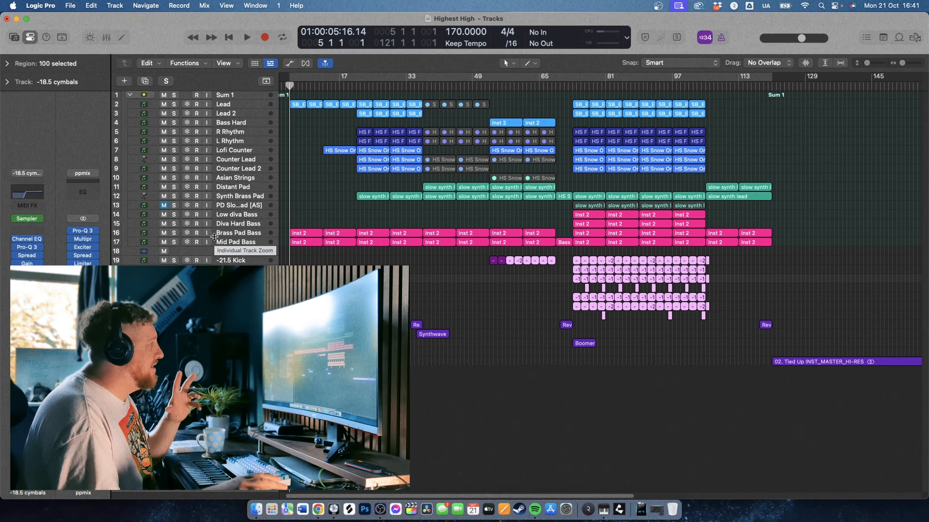
click(230, 233)
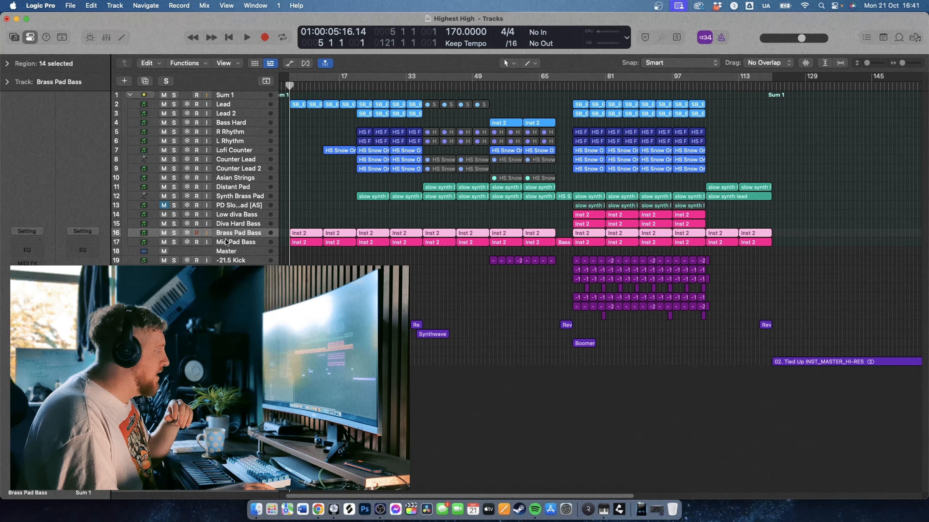
click(175, 235)
key(space)
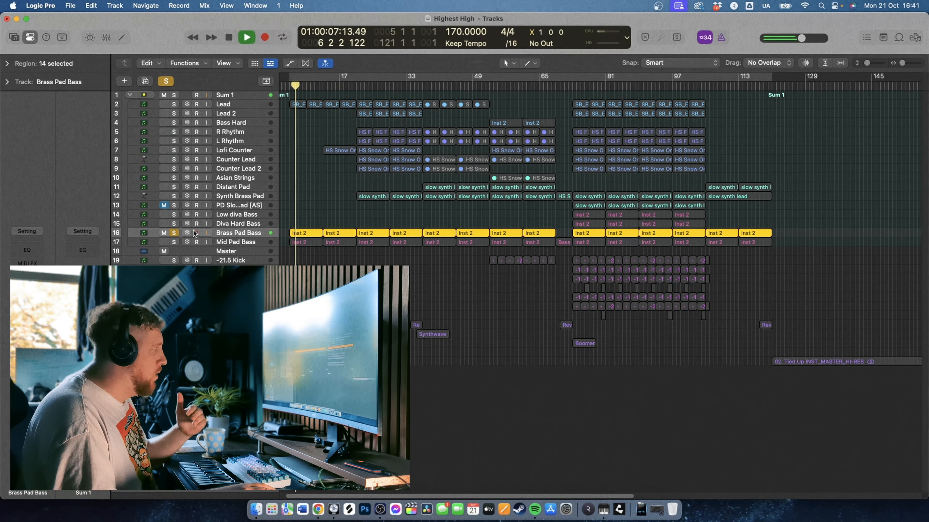
click(174, 242)
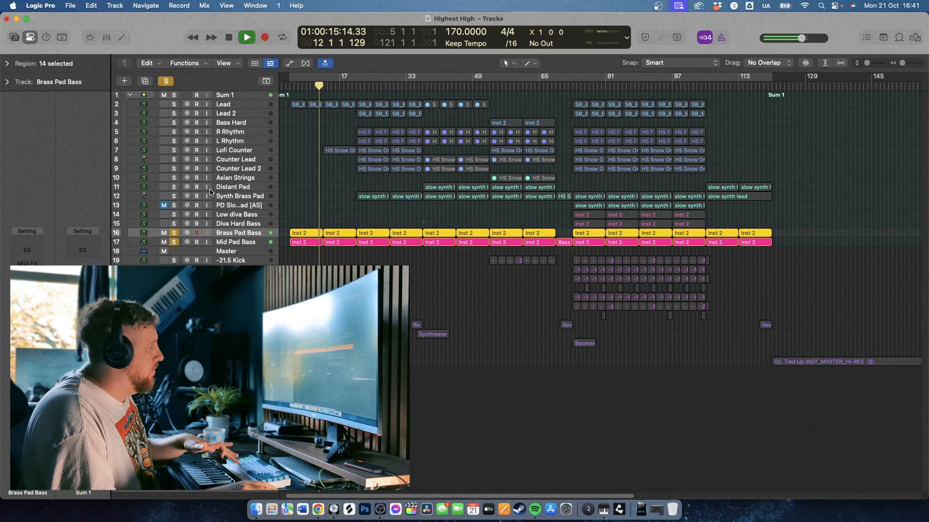
key(space)
click(173, 236)
click(174, 239)
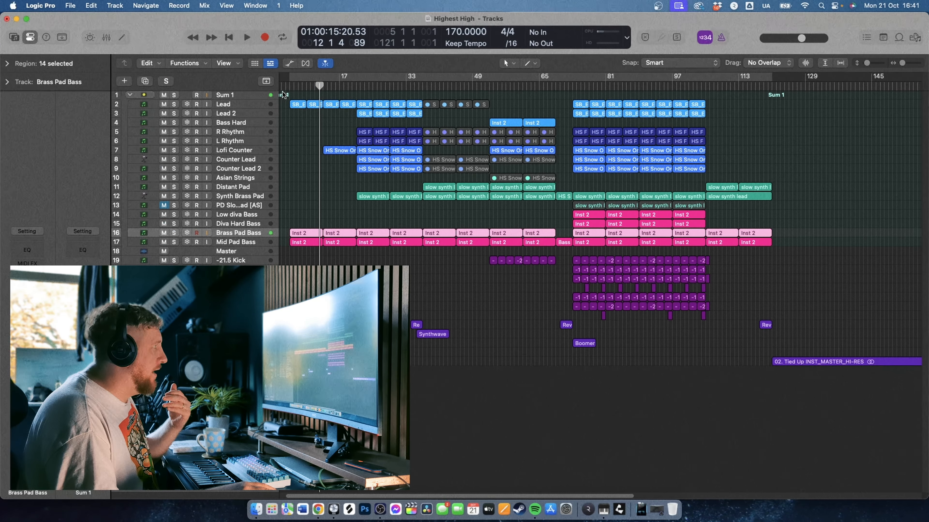
Play the unsoloed intro from bar 5 to about bar 10, selecting the Lead track during playback
click(288, 86)
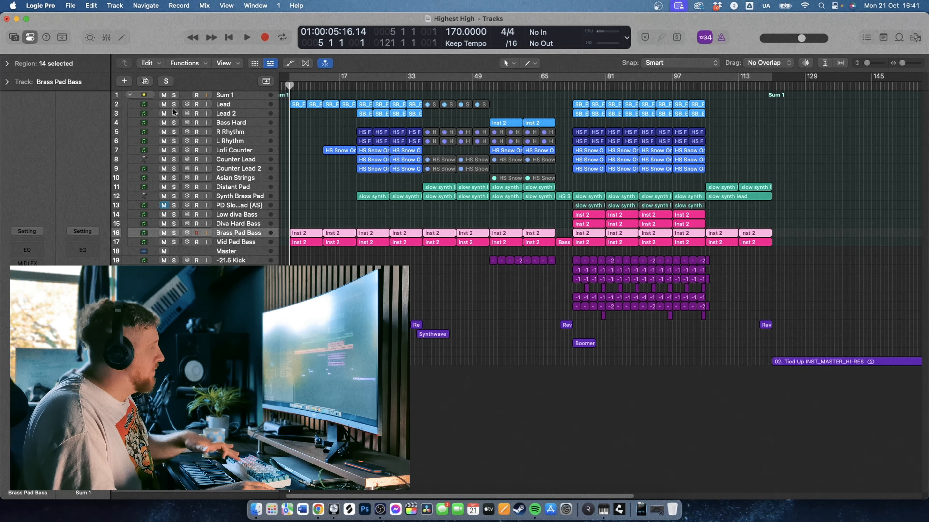
key(space)
click(220, 105)
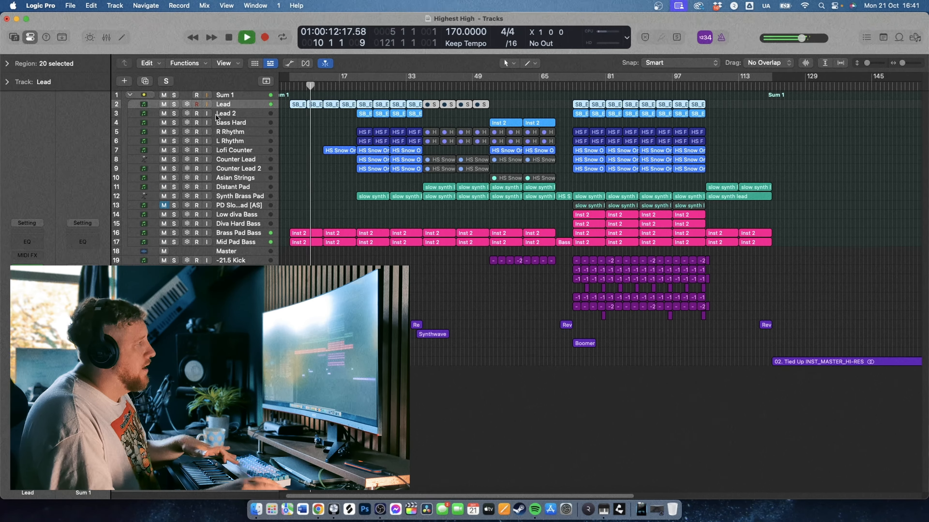
key(space)
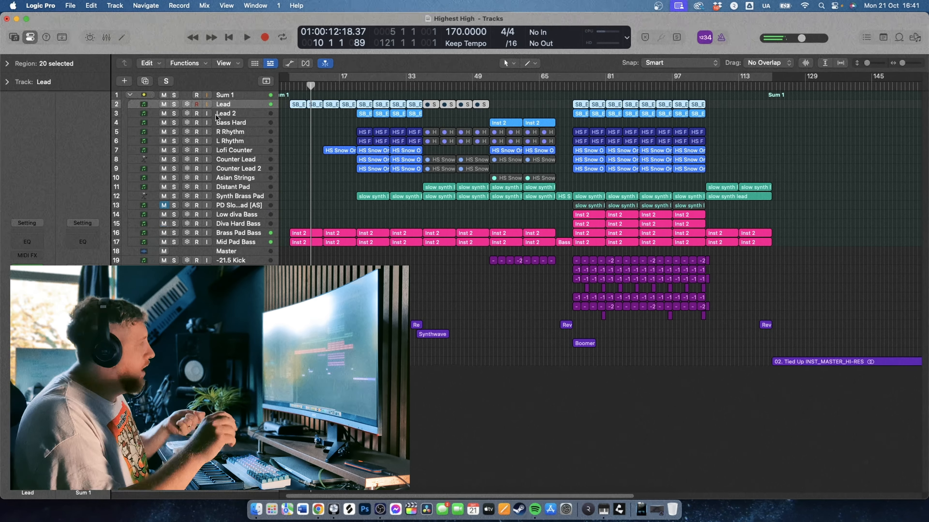
Select the Sum 1 track and play the arrangement from bar 5 to bar 21
click(229, 97)
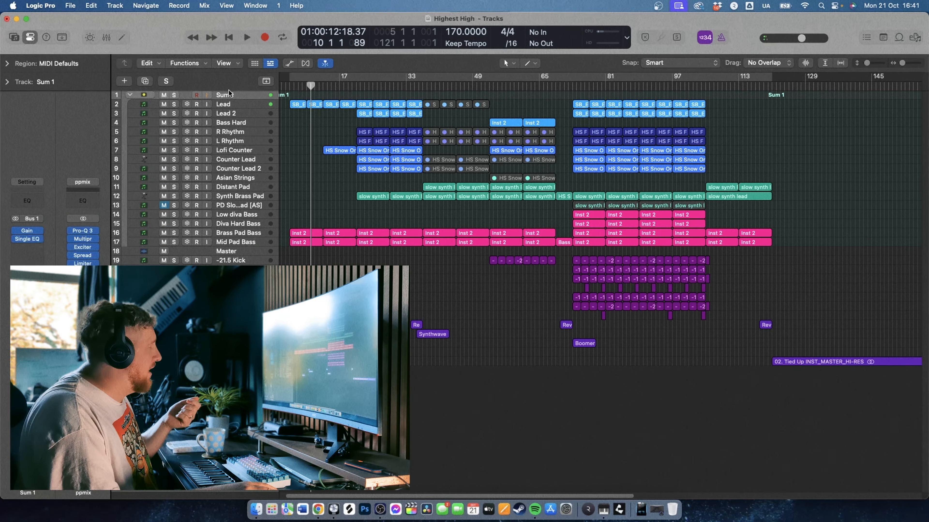
key(Return)
key(space)
key(space)
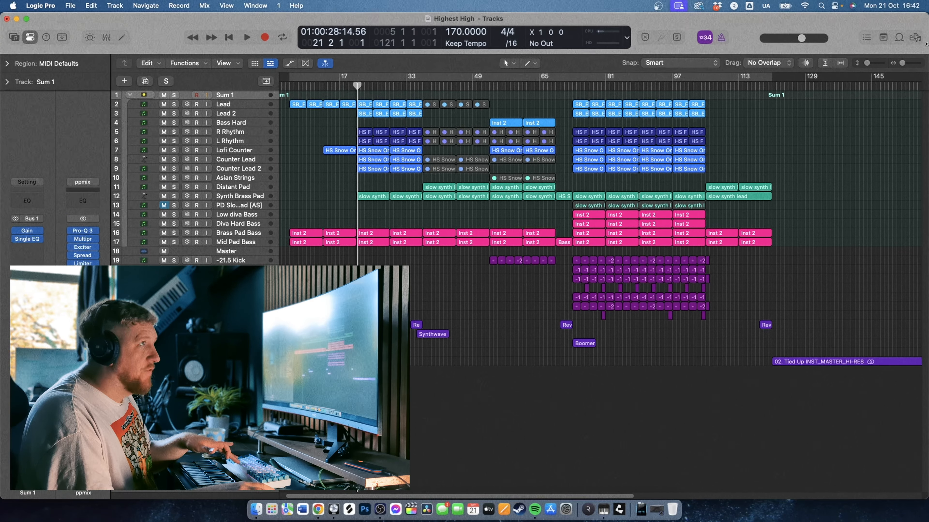
Place the playhead at bar 21 and play the full section up to about bar 29
key(super+Right)
key(super+Right)
key(super+Right)
key(super+Right)
key(super+Right)
key(super+Right)
key(super+Right)
key(super+Right)
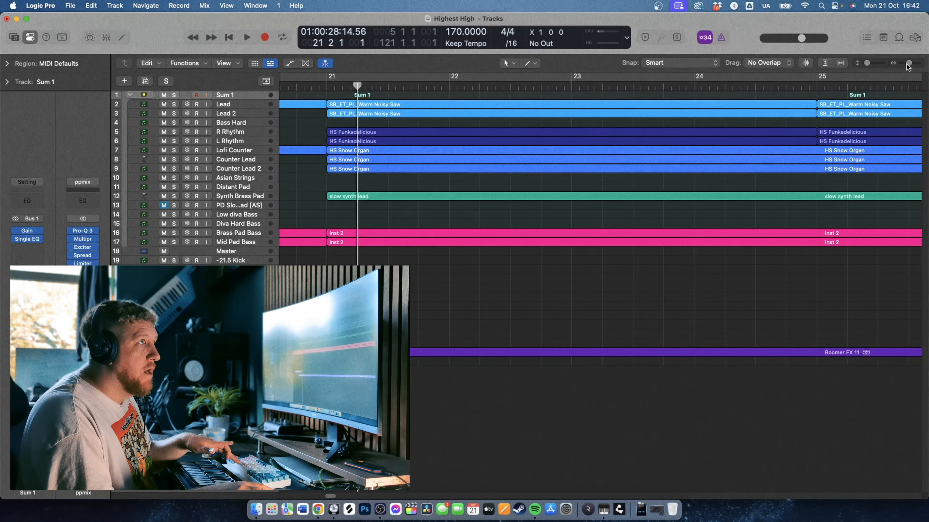
drag(907, 64, 897, 65)
click(327, 83)
key(space)
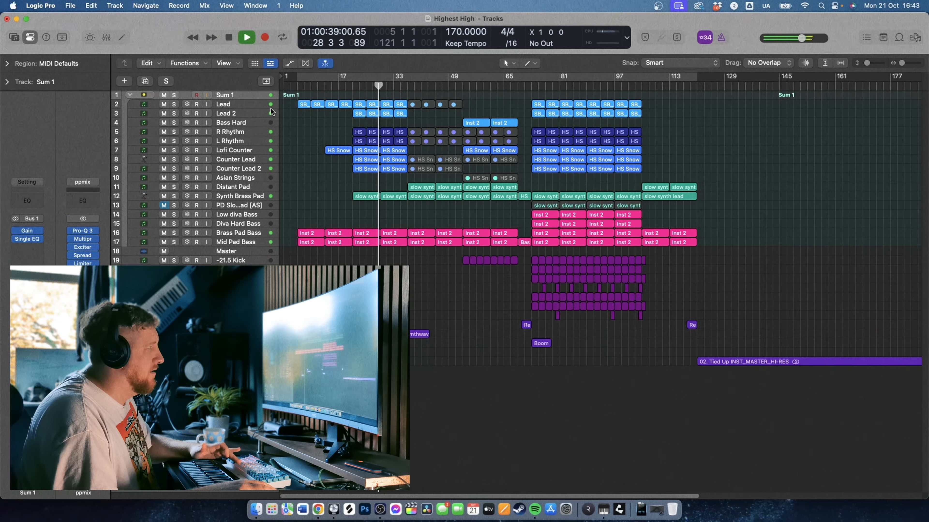
key(space)
Set a cycle range from bar 21 to 29 and play it with Lead soloed, adding Lead 2 to the solo
drag(352, 76, 379, 76)
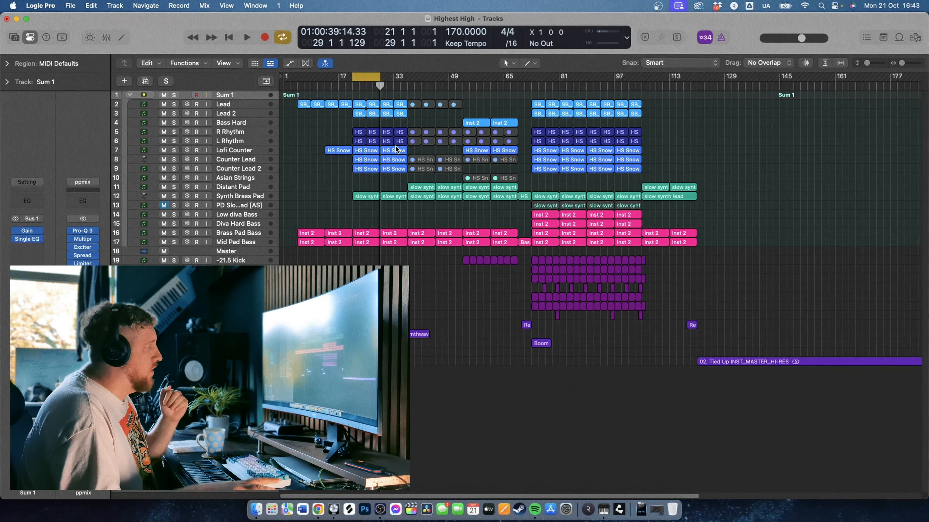
click(174, 104)
key(space)
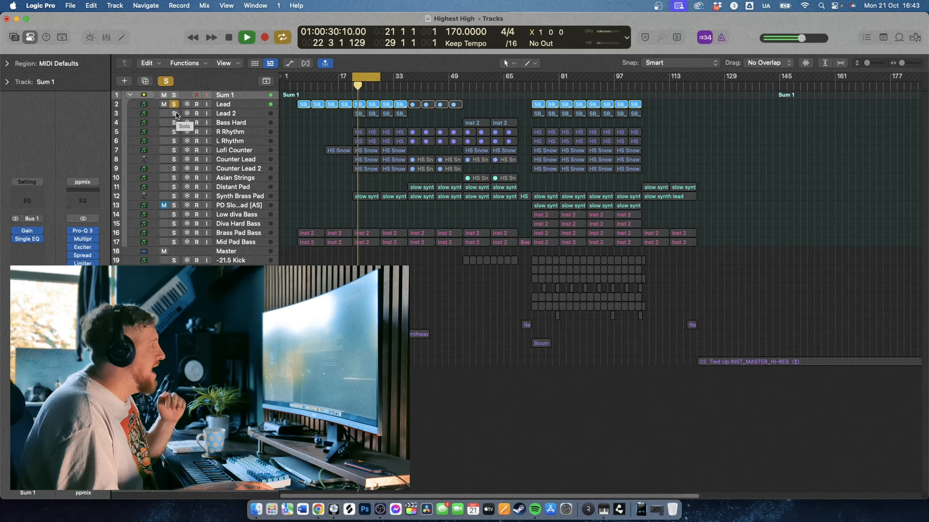
click(175, 113)
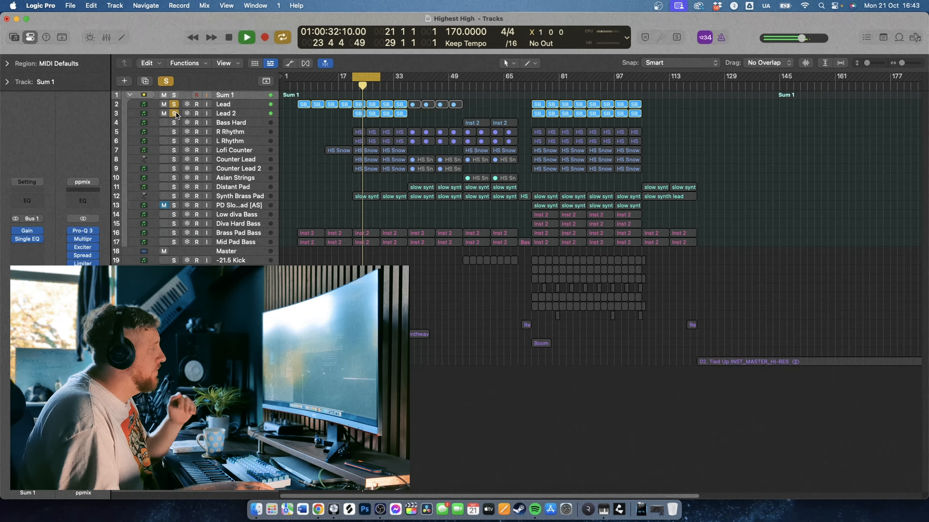
key(space)
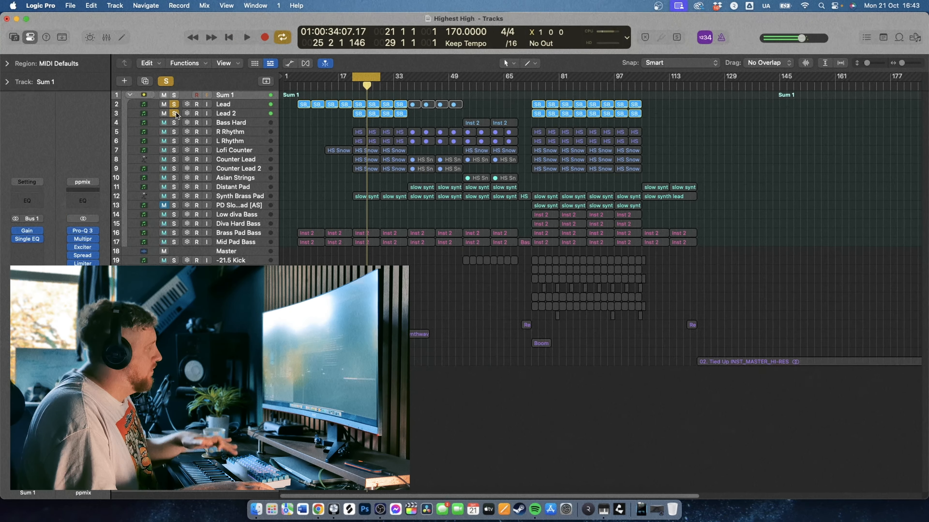
Toggle the Lead 2 solo off and on, then clear the solos on Lead and Lead 2
click(176, 113)
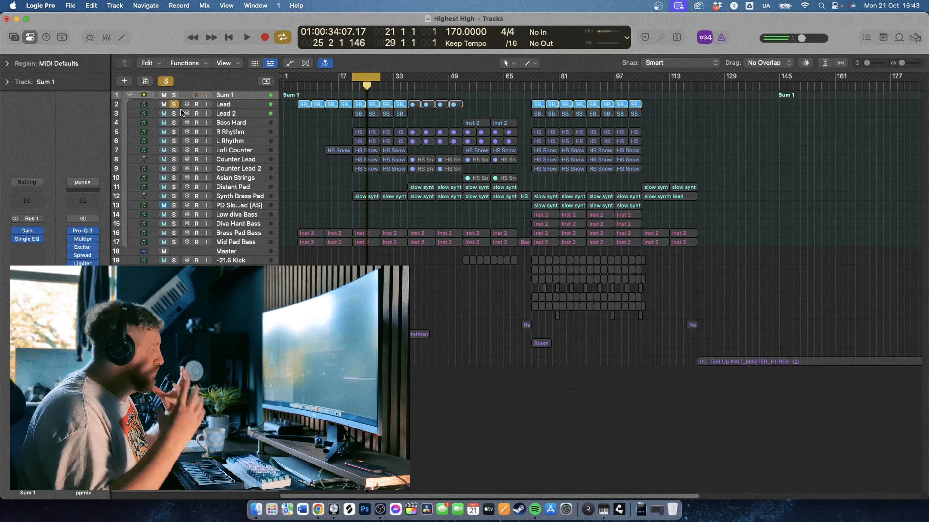
click(174, 111)
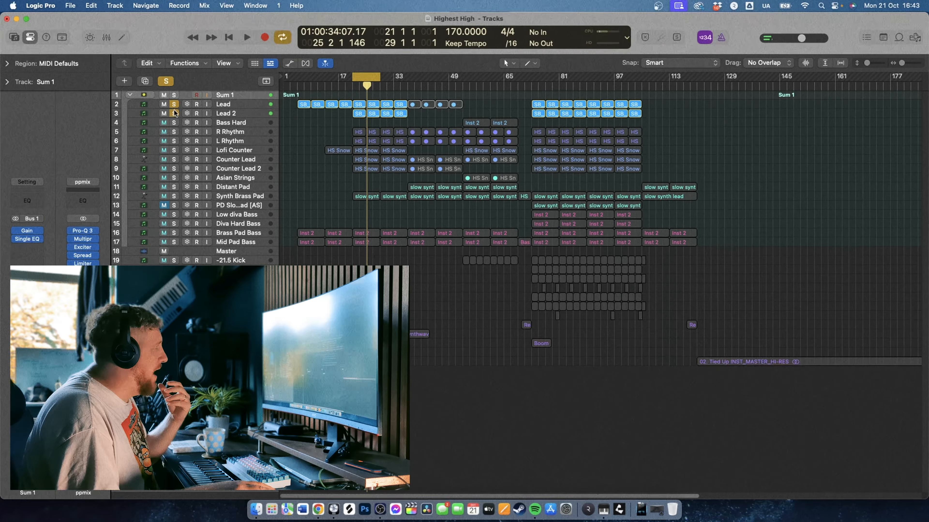
click(174, 106)
click(174, 113)
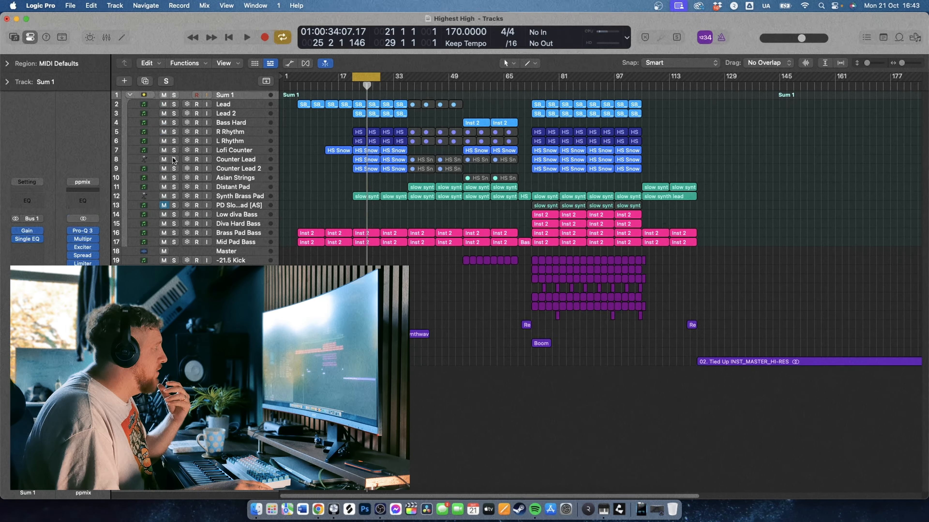
Solo Counter Lead and Counter Lead 2 and play them within the cycle range
drag(174, 161, 172, 166)
key(space)
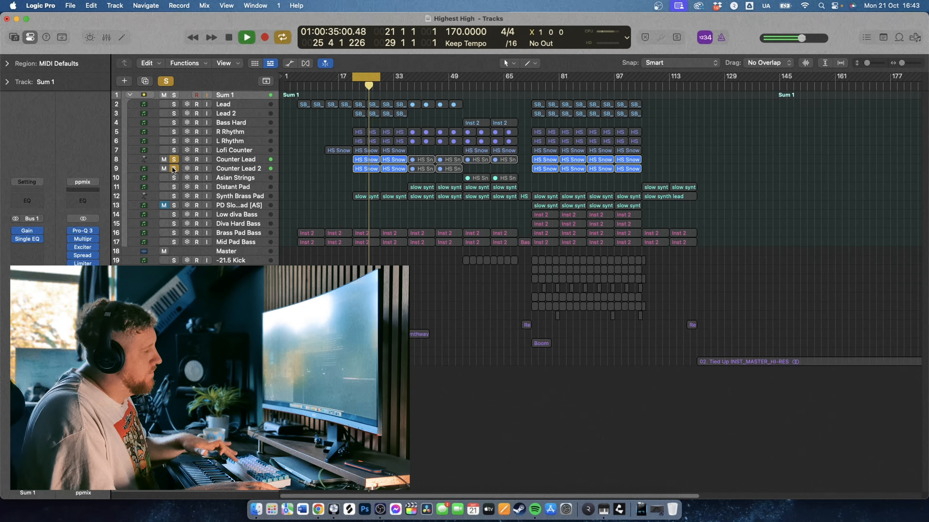
key(space)
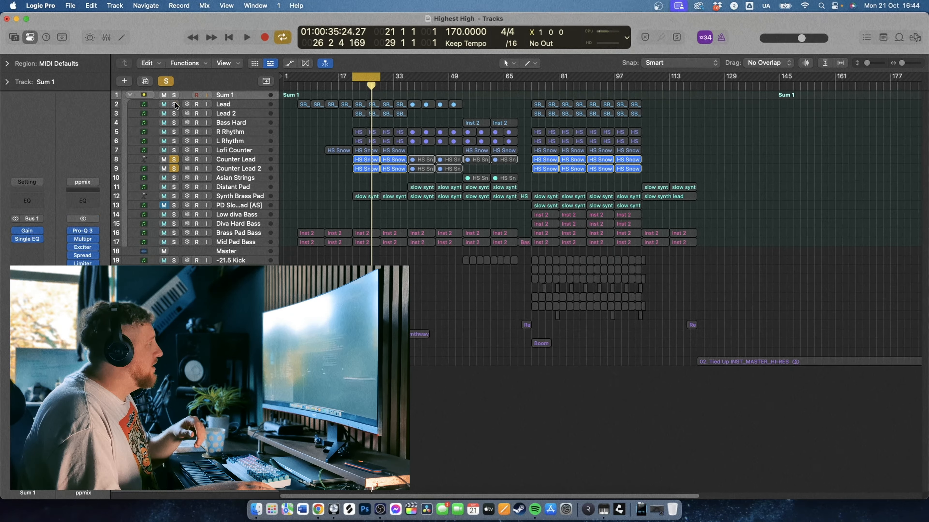
Add Lead and Lead 2 to the soloed counter leads, play the cycle, and solo Lofi Counter as well
drag(175, 103, 173, 112)
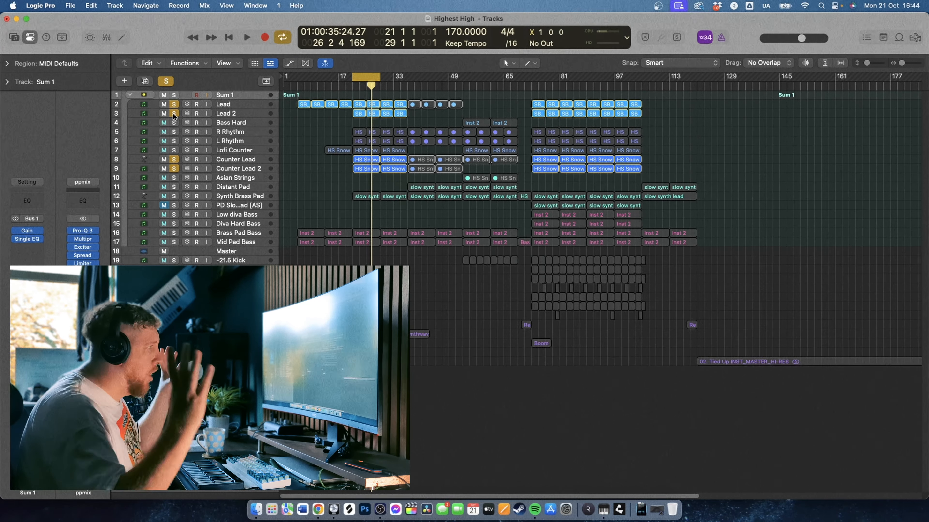
key(space)
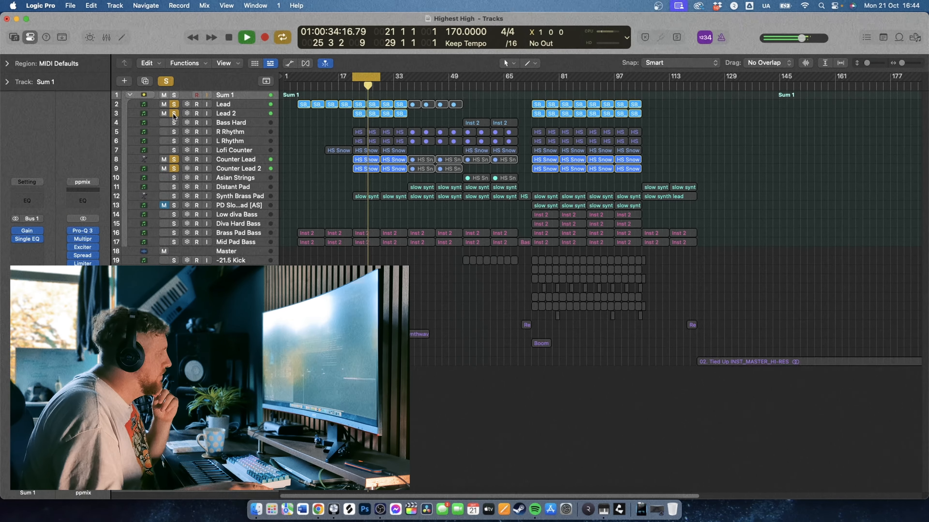
click(174, 148)
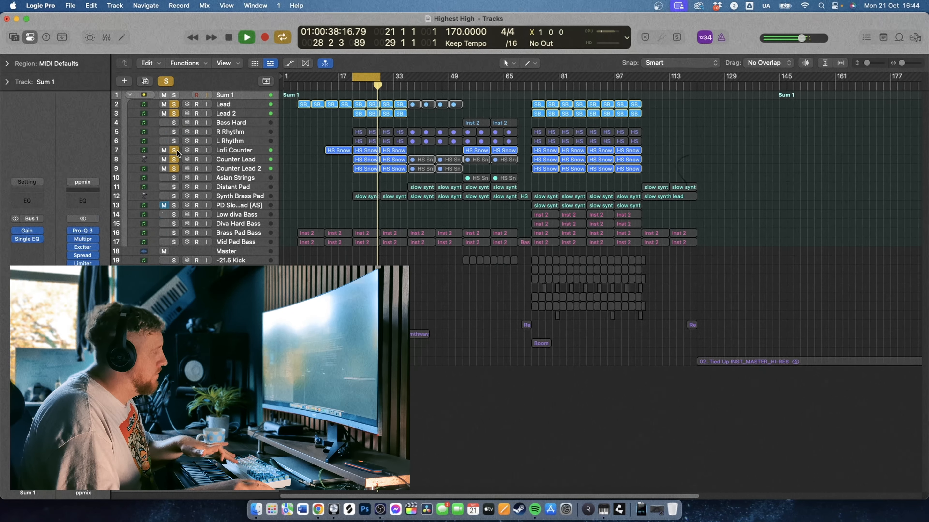
Stop playback and clear the solos on Lead, Lead 2, Lofi Counter, Counter Lead and Counter Lead 2
key(space)
drag(174, 113, 172, 108)
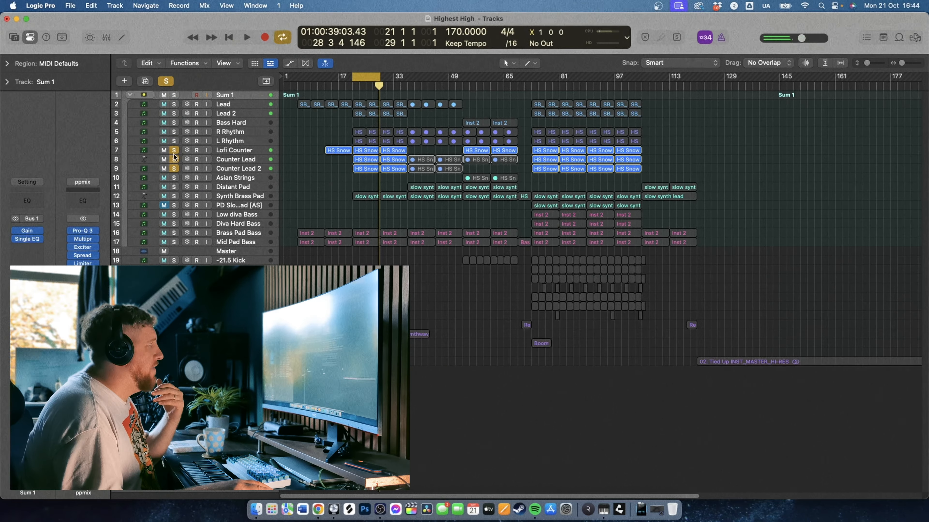
drag(174, 149, 173, 168)
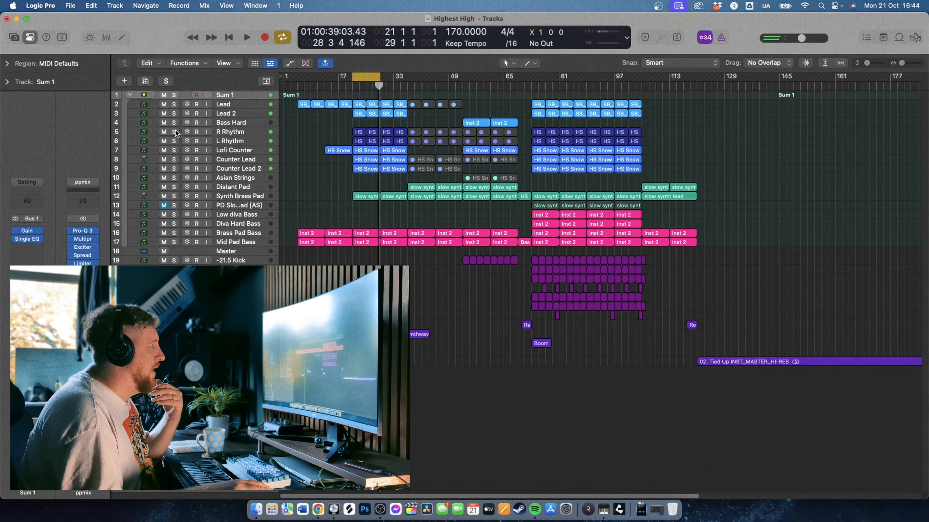
Solo R Rhythm and L Rhythm, play them within the cycle range, and stop playback
drag(174, 132, 172, 141)
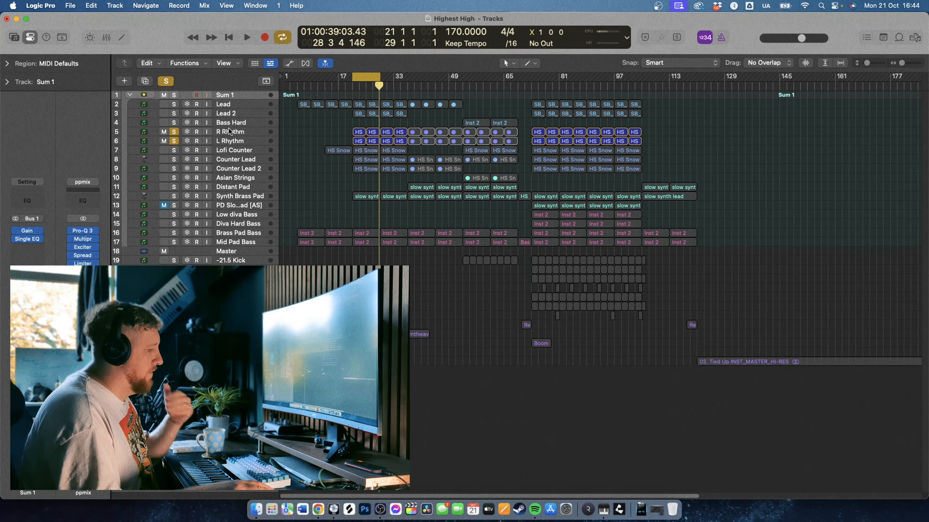
key(space)
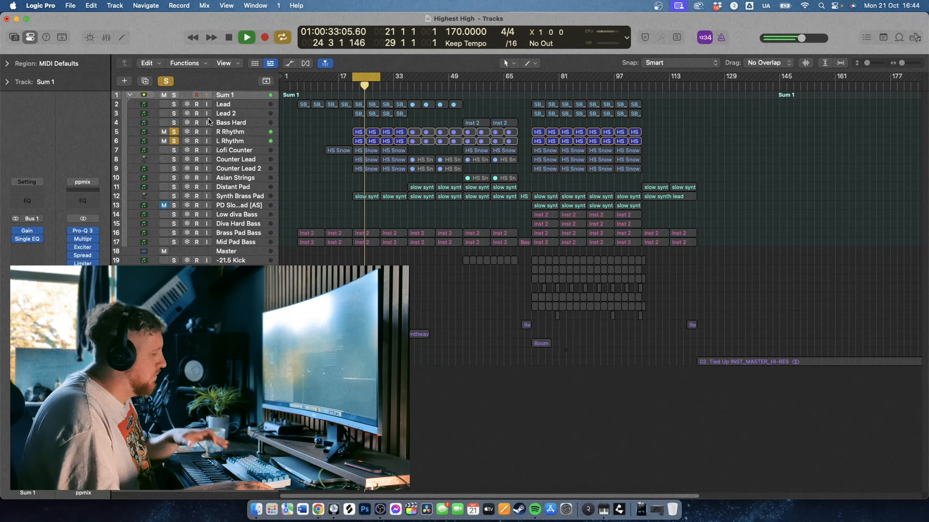
key(space)
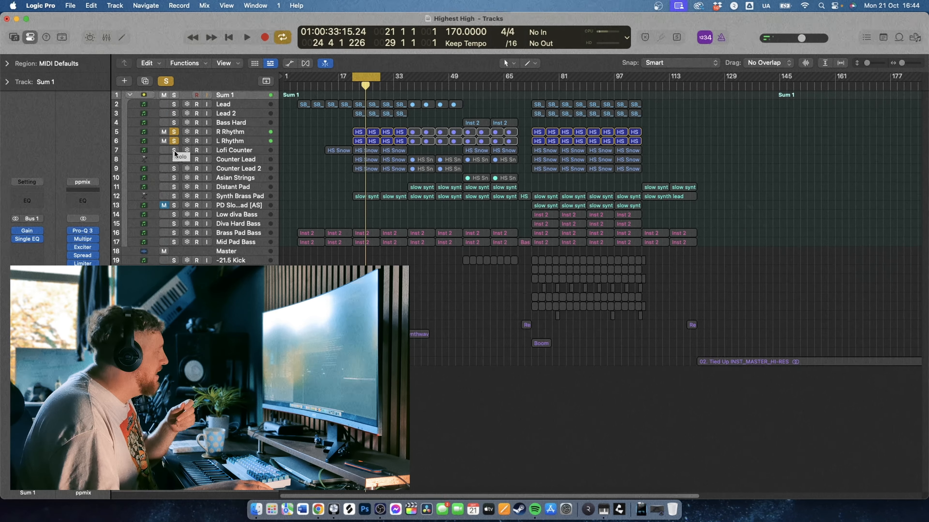
Extend the solo to every track from Lead through Counter Lead 2, play the cycle, and add Synth Brass Pad to the solo
drag(174, 150, 175, 166)
drag(177, 121, 173, 106)
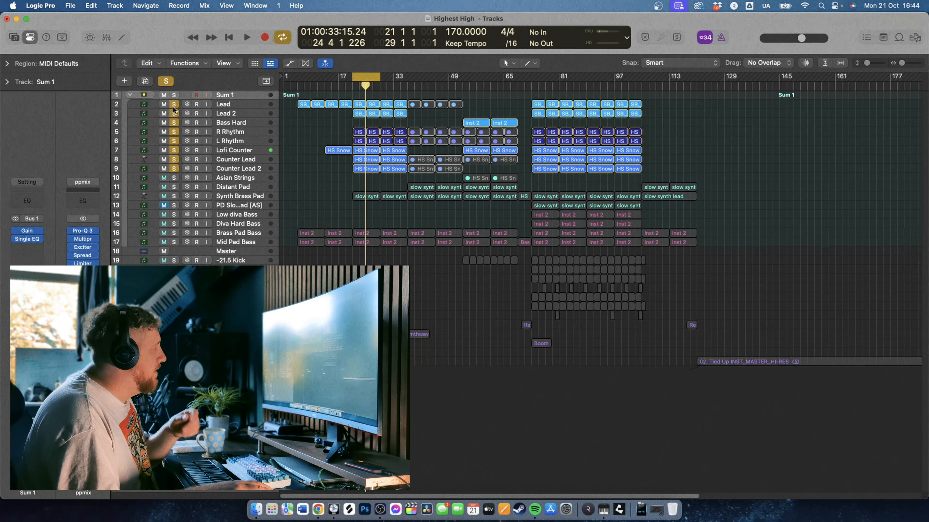
key(space)
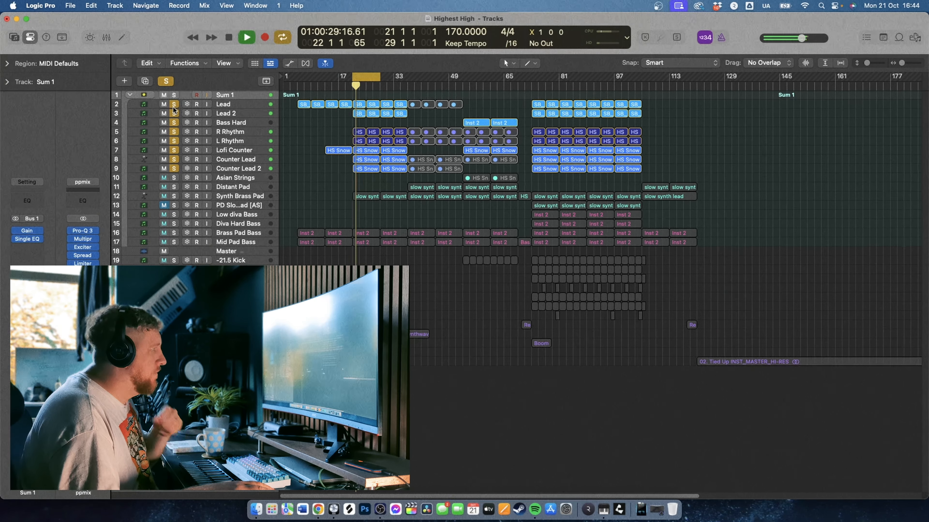
click(175, 197)
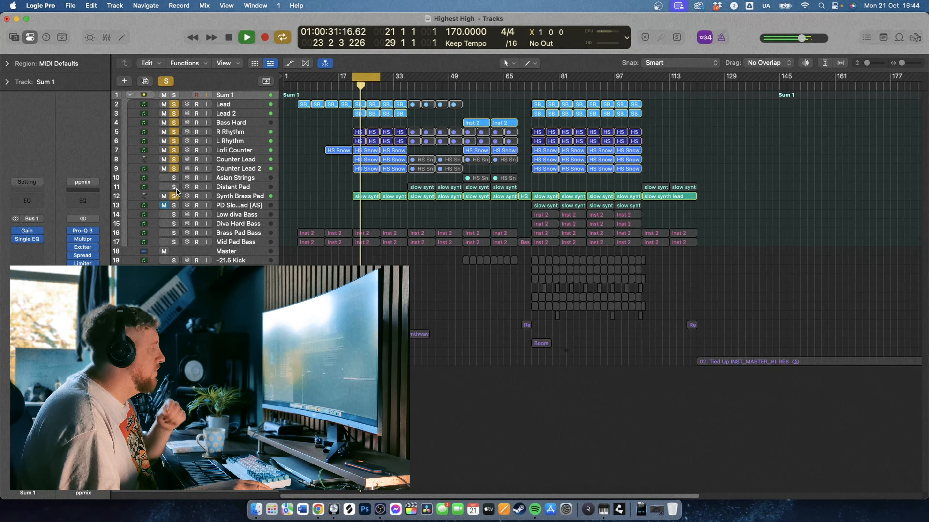
Leave only Synth Brass Pad soloed and play it while viewing its first region's notes in the Piano Roll
key(space)
drag(174, 169, 174, 104)
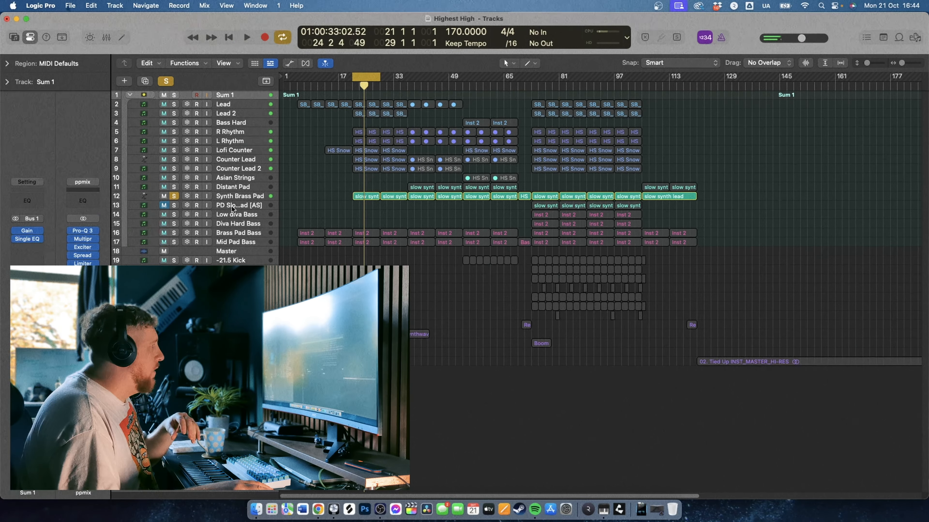
click(231, 196)
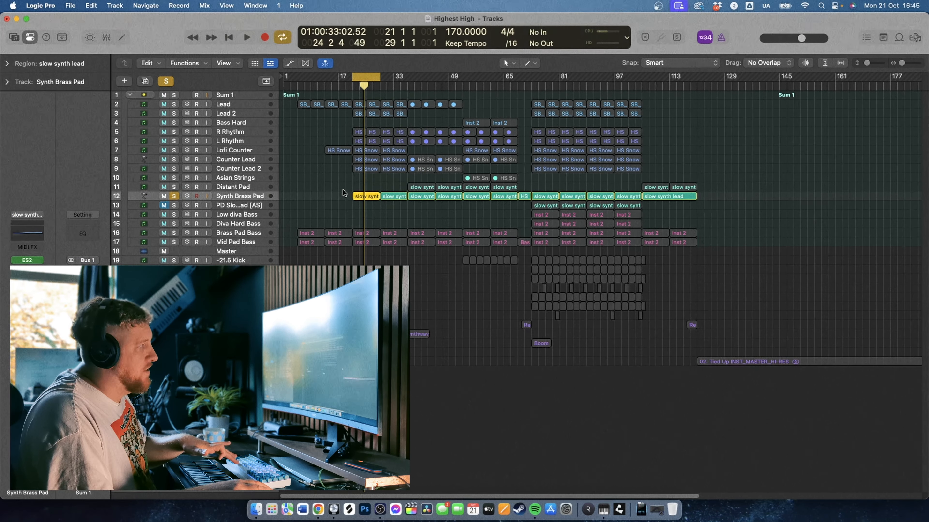
key(space)
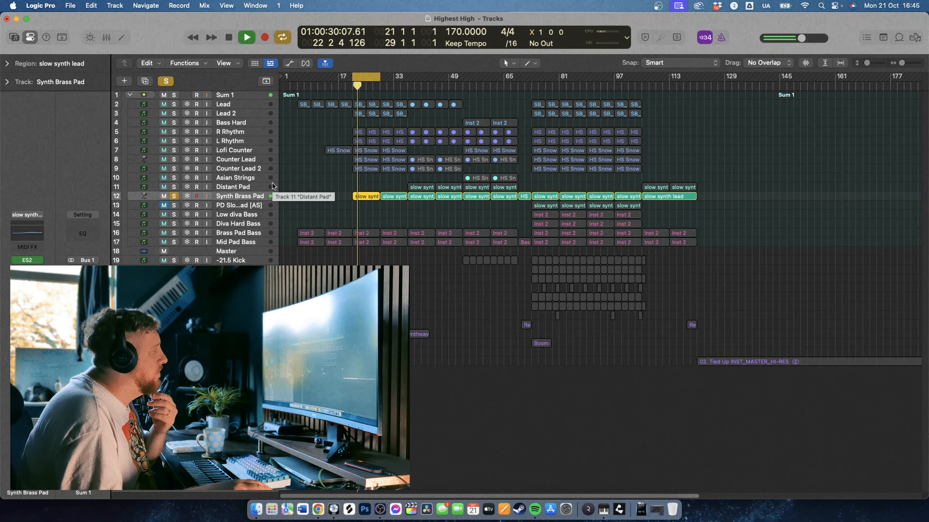
double_click(368, 194)
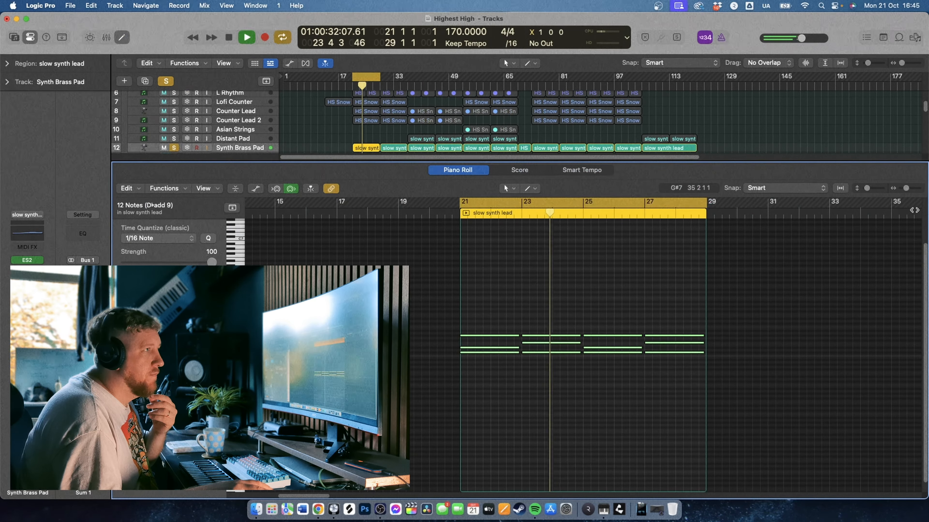
drag(906, 188, 910, 188)
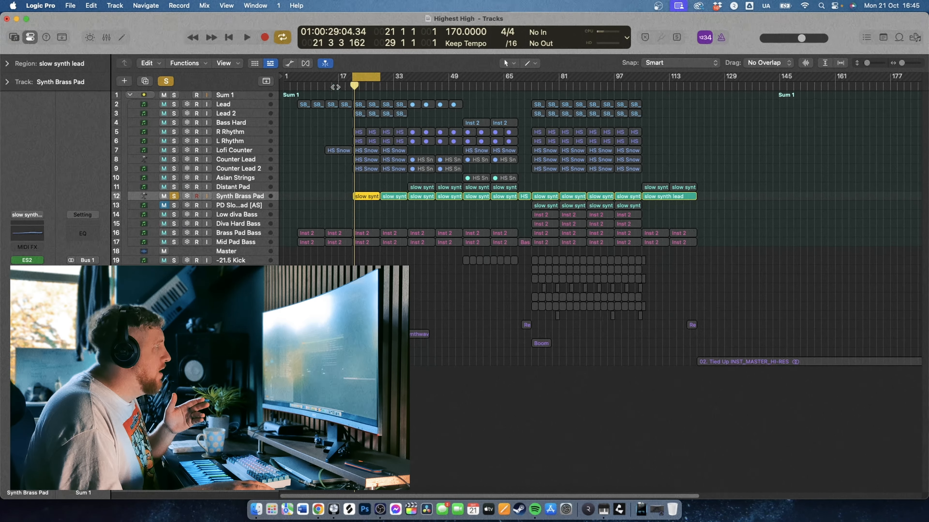
Turn off cycle mode and the Synth Brass Pad solo, and play the full arrangement from bar 35
click(374, 77)
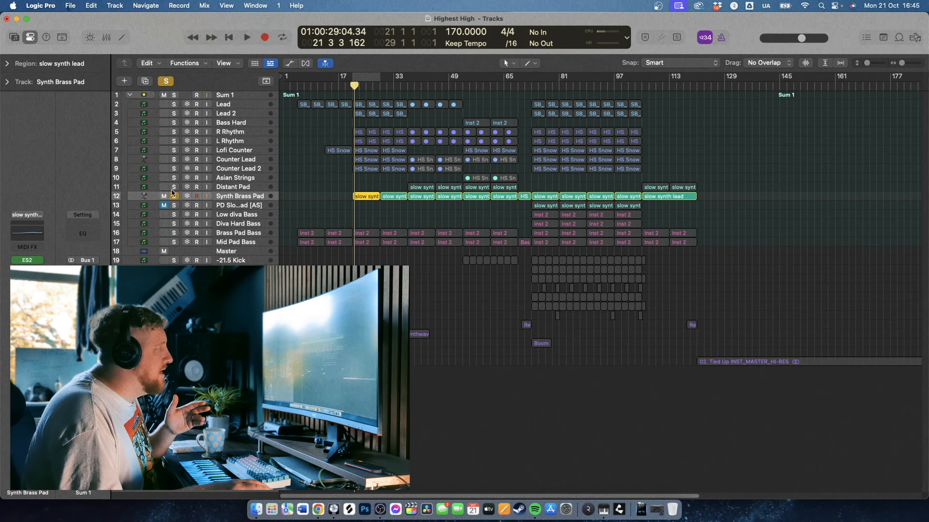
click(173, 197)
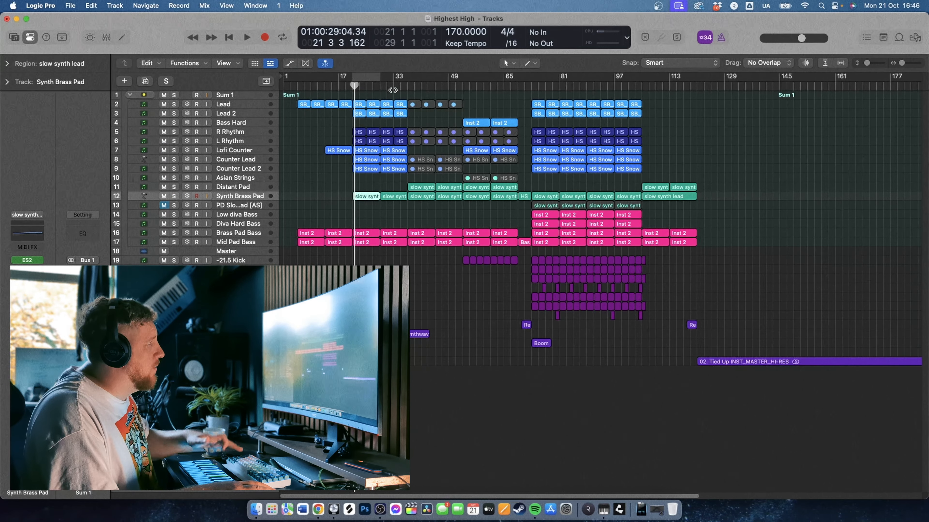
click(404, 85)
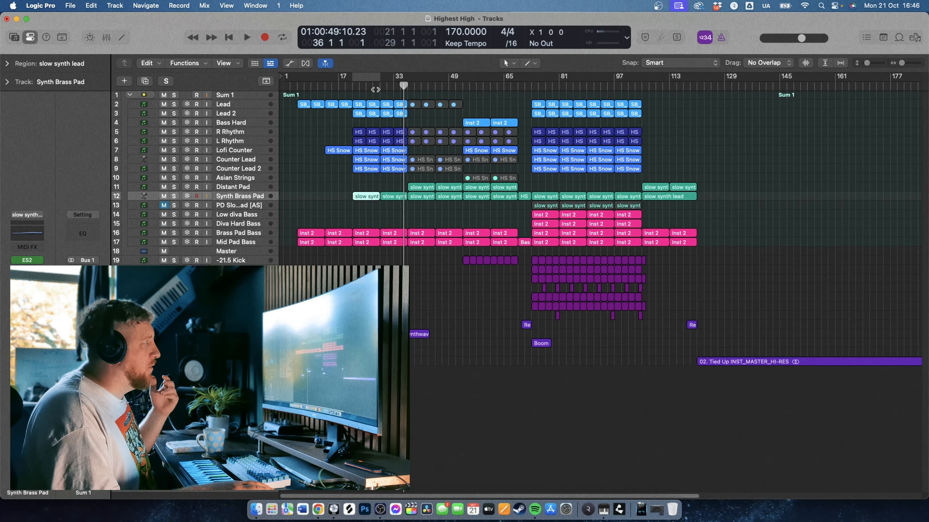
drag(404, 86, 379, 87)
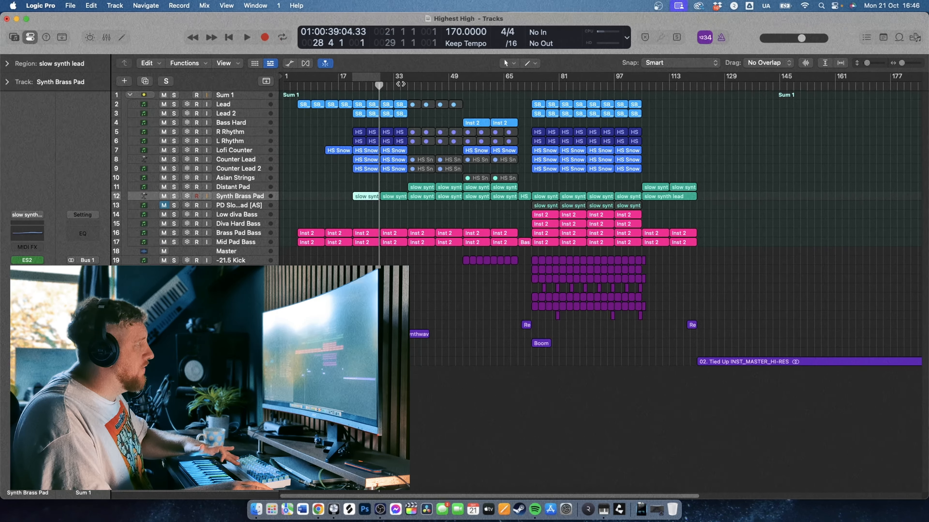
click(400, 84)
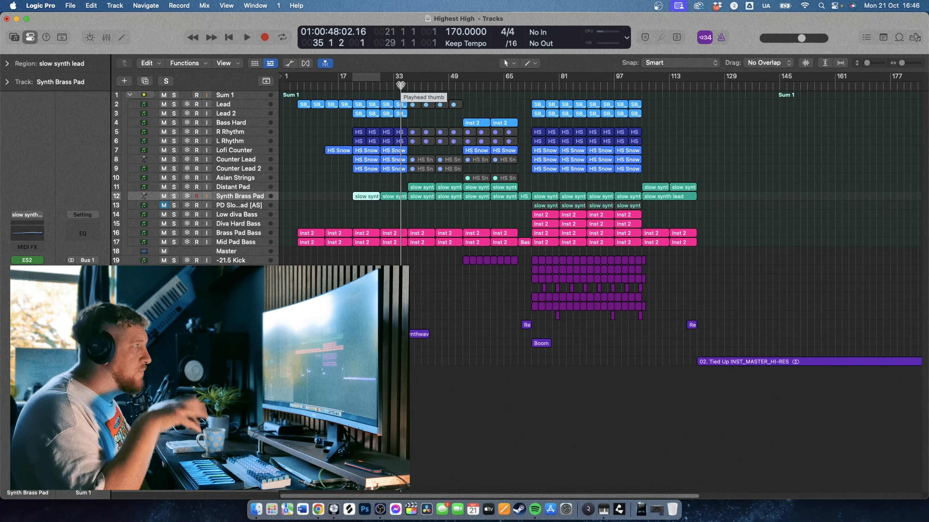
key(space)
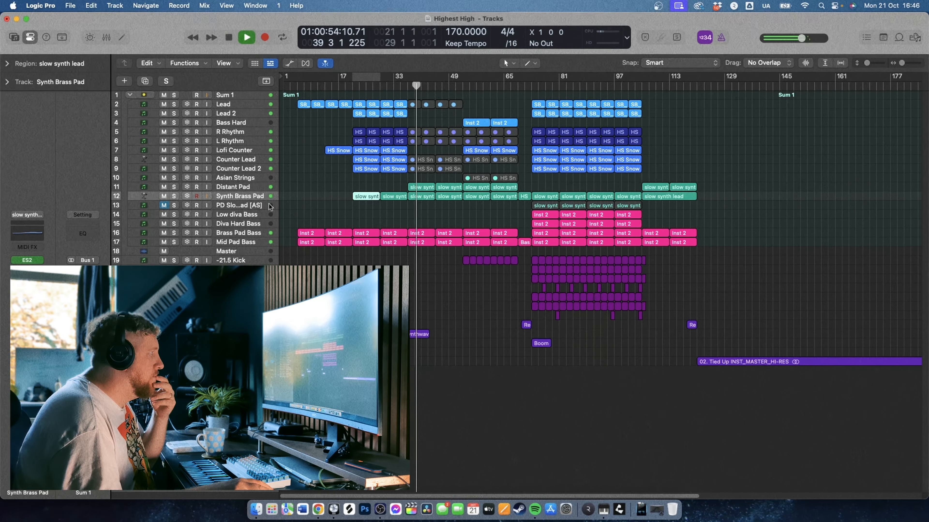
During playback, solo Distant Pad, add Synth Brass Pad to compare the two pads, and clear the solos
click(175, 195)
click(174, 195)
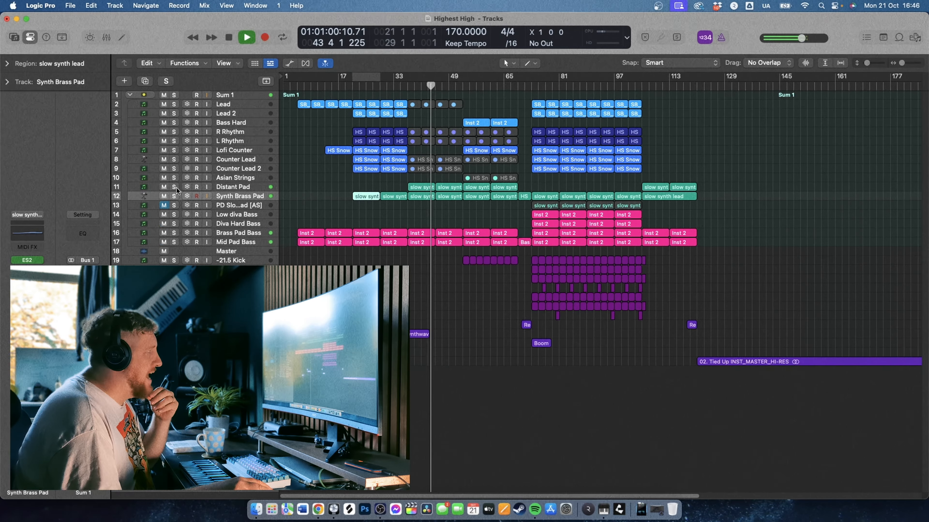
click(174, 187)
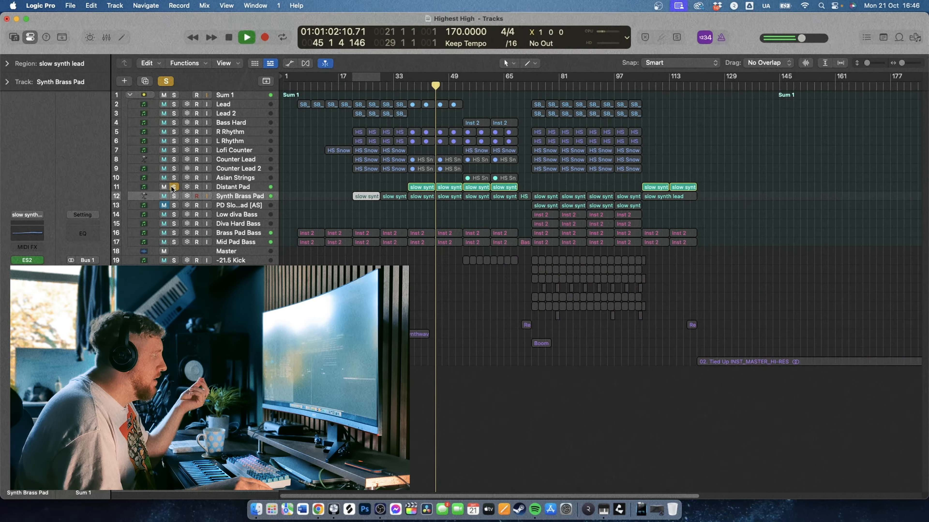
click(238, 188)
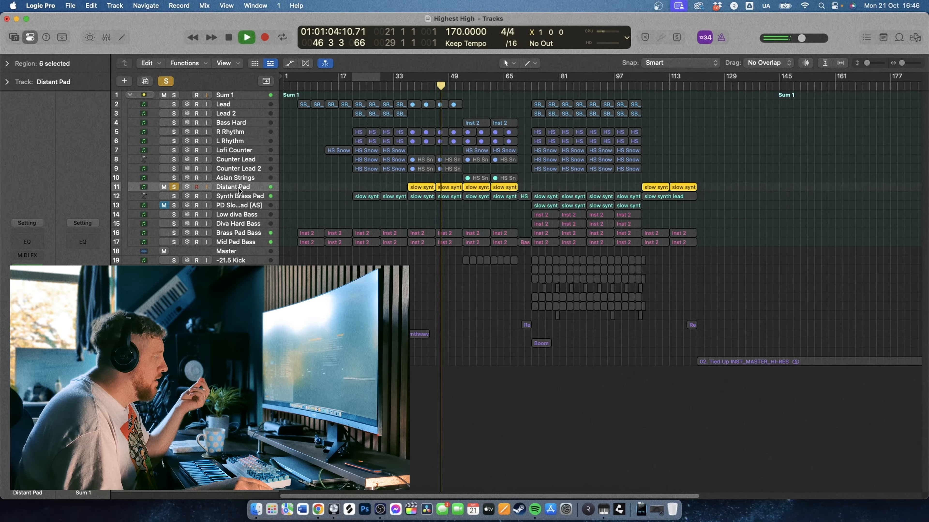
click(173, 196)
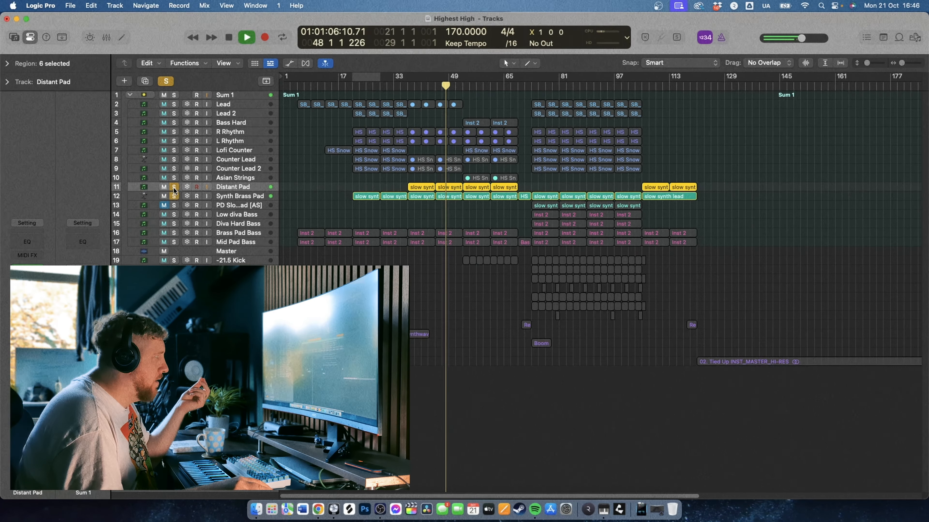
click(174, 185)
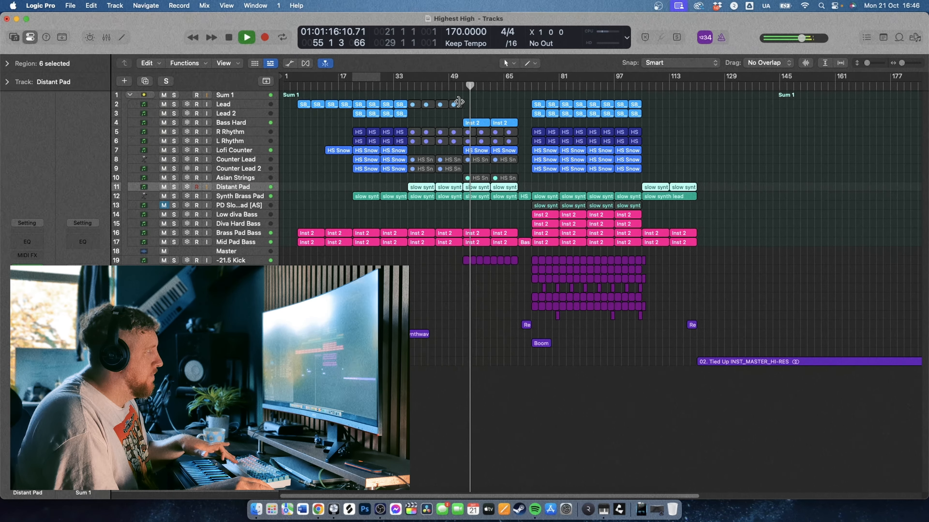
Stop playback, place the playhead at bar 52, and select the Bass Hard track
key(space)
click(460, 86)
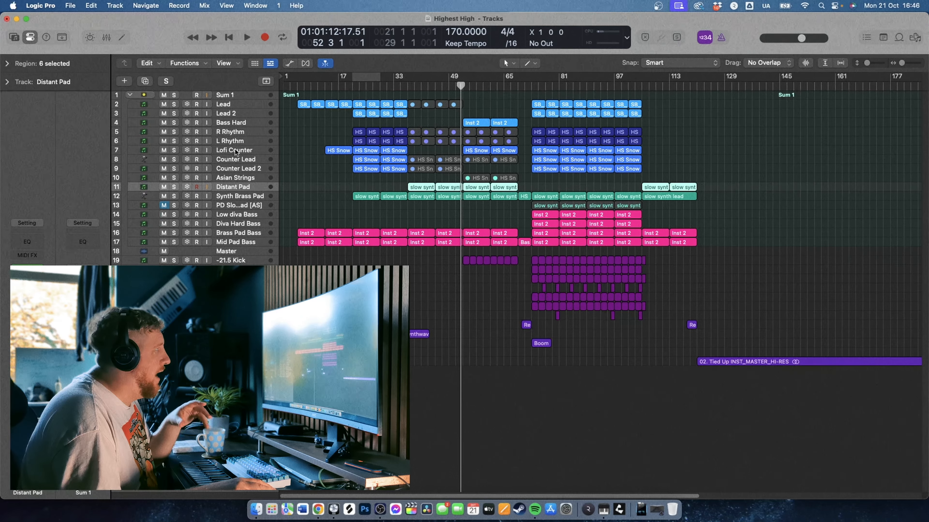
click(237, 126)
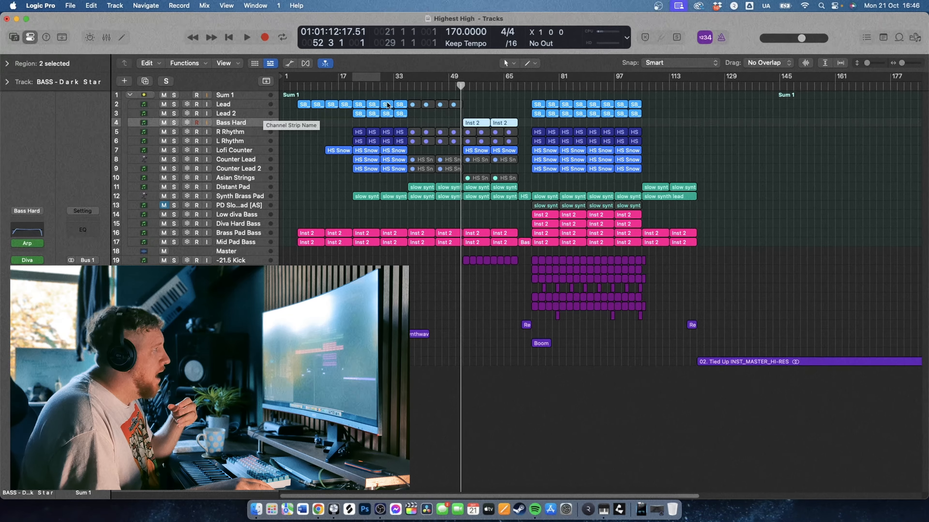
Solo Lofi Counter and play it from bar 52, clear its solo during playback, and stop
click(173, 150)
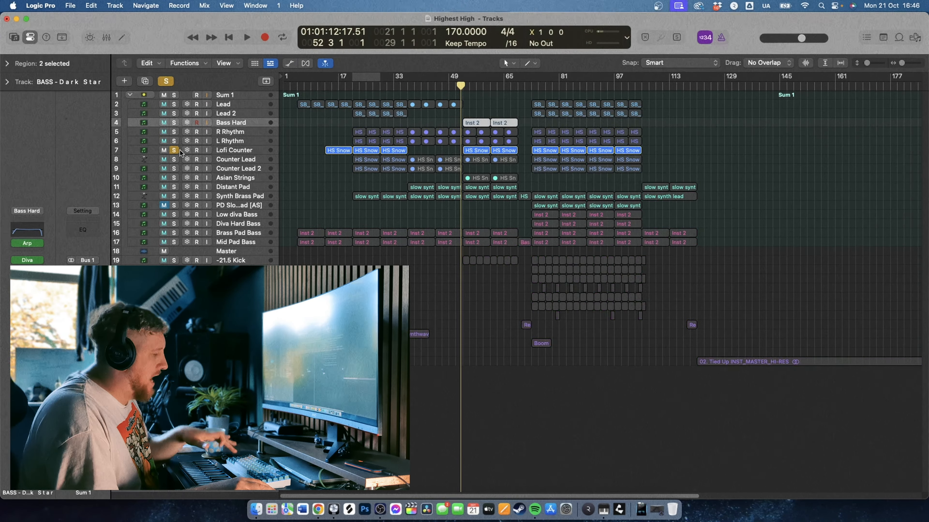
key(space)
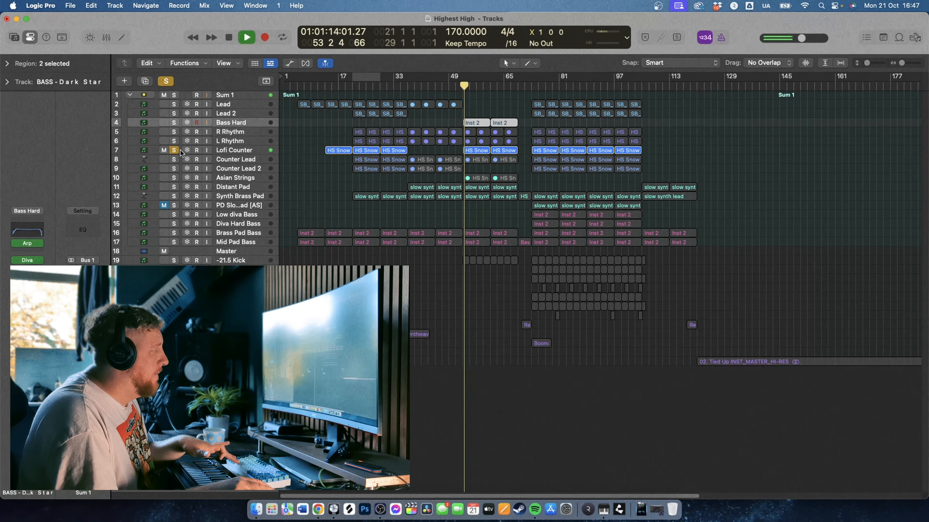
click(173, 151)
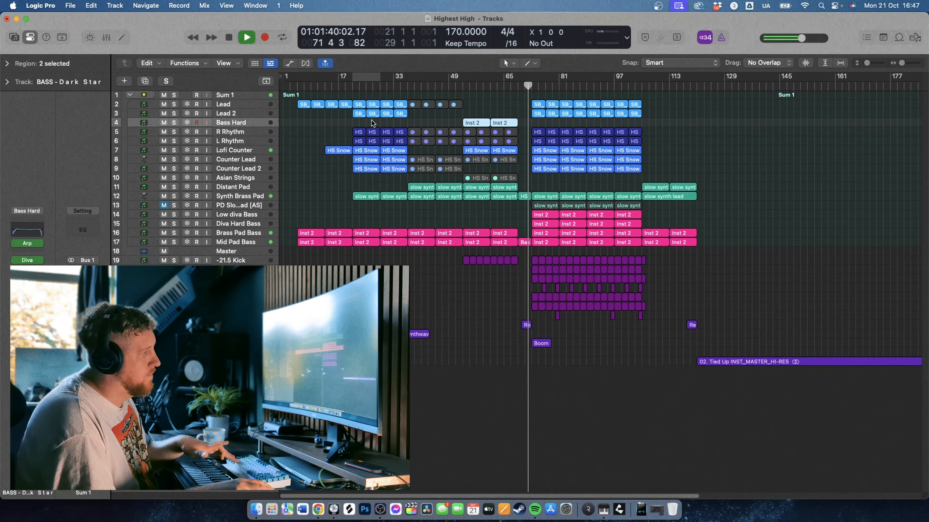
key(space)
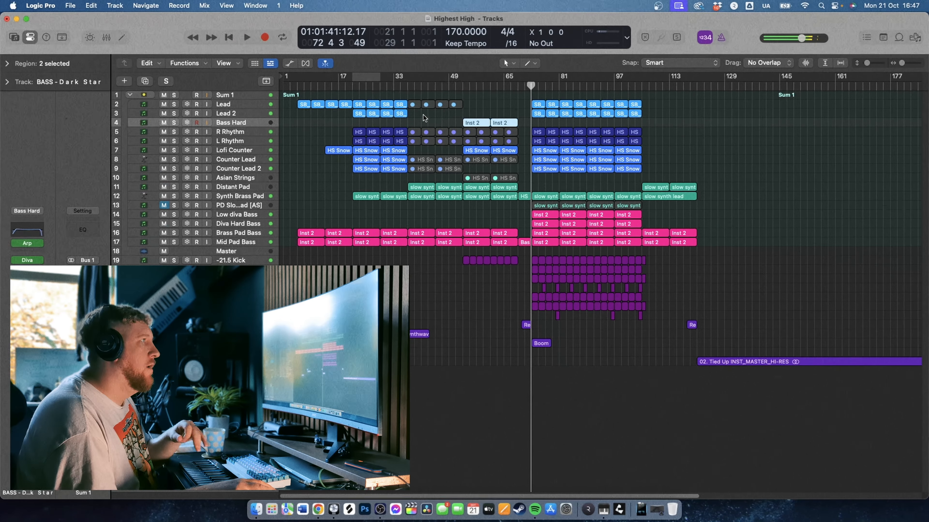
Place the playhead at bar 68 and highlight the drum regions starting at bar 73, followed by all regions between bars 21 and 37
click(516, 86)
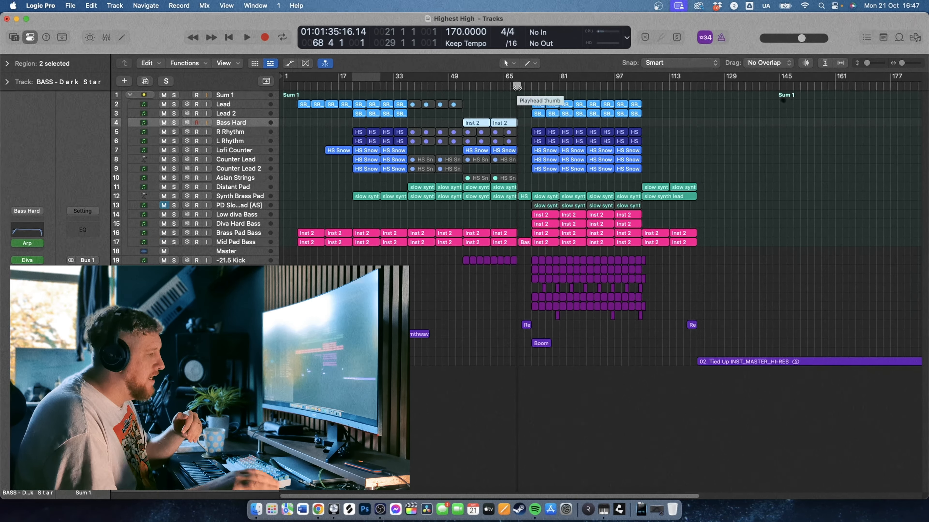
drag(673, 321, 544, 254)
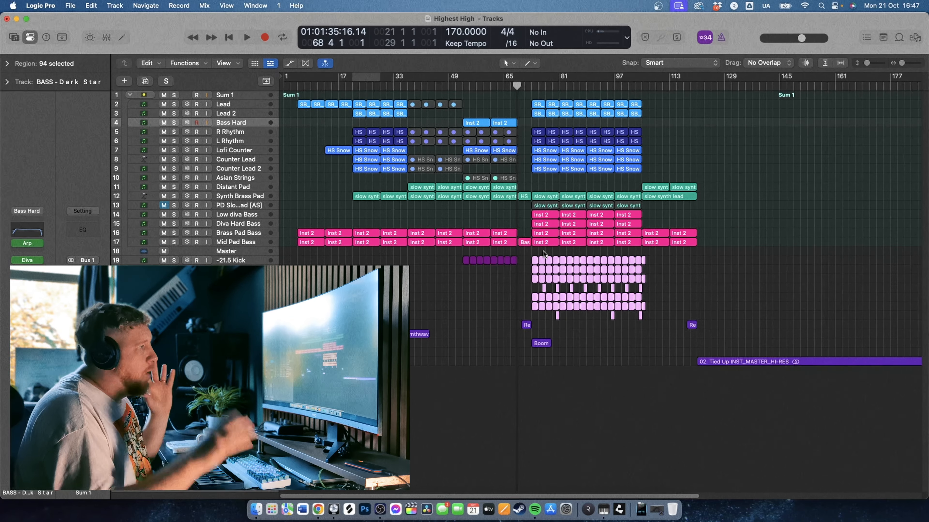
drag(398, 258, 362, 106)
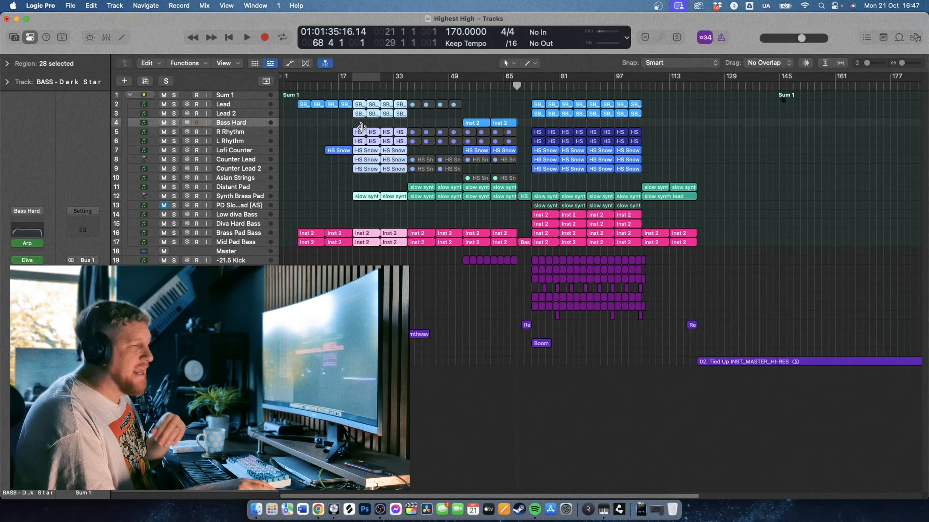
Place the playhead at bar 17 and then at bar 73 to point out the two section starts
click(336, 86)
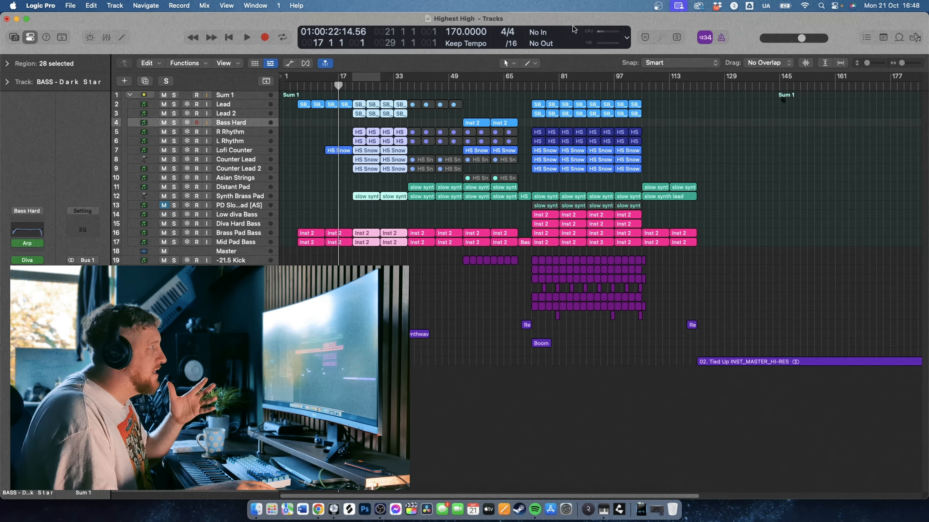
click(533, 85)
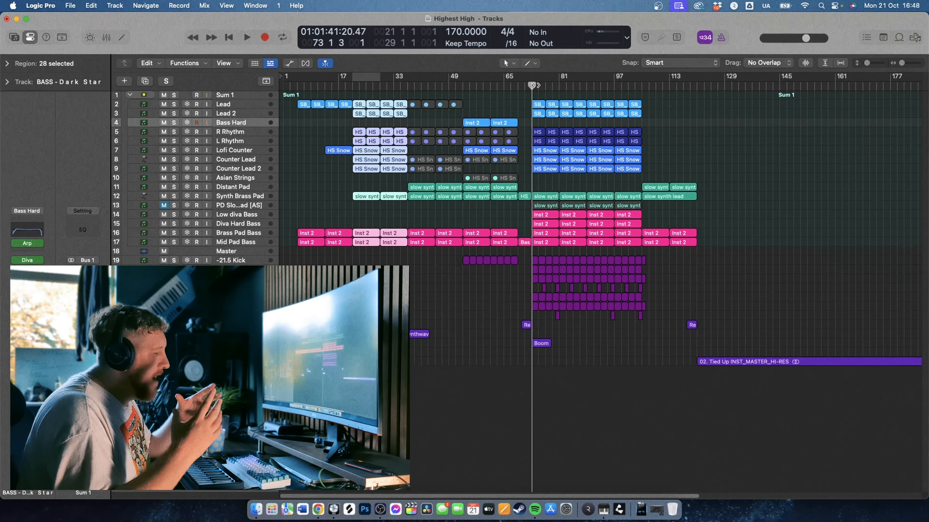
Play the full arrangement from shortly before bar 73 through that section, and stop playback
click(517, 85)
key(space)
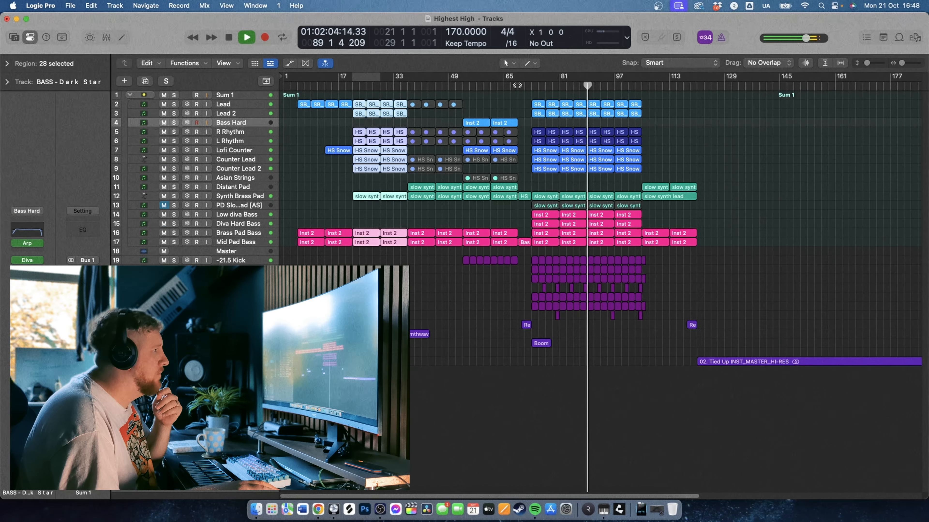
key(space)
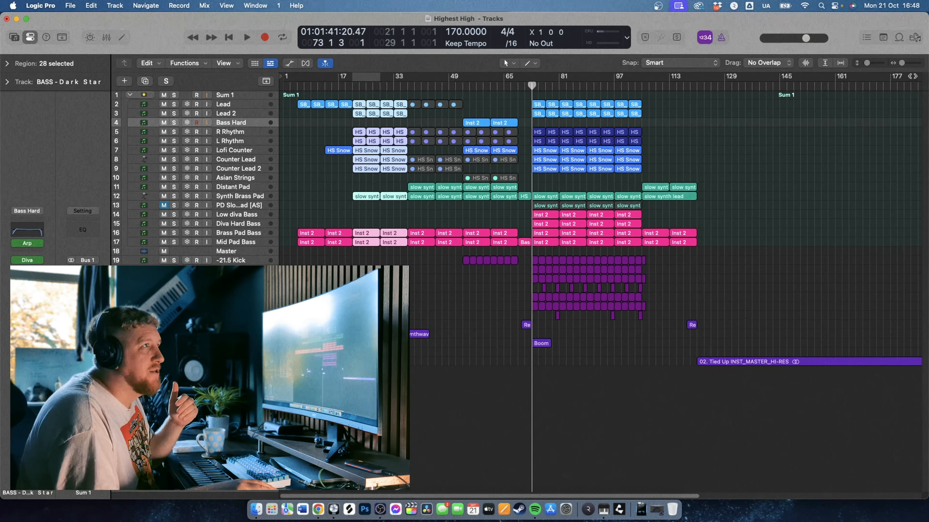
Select the -21.5 Kick track and then the -3.8 claps track to highlight their regions in the bar 73 section
click(874, 62)
click(917, 62)
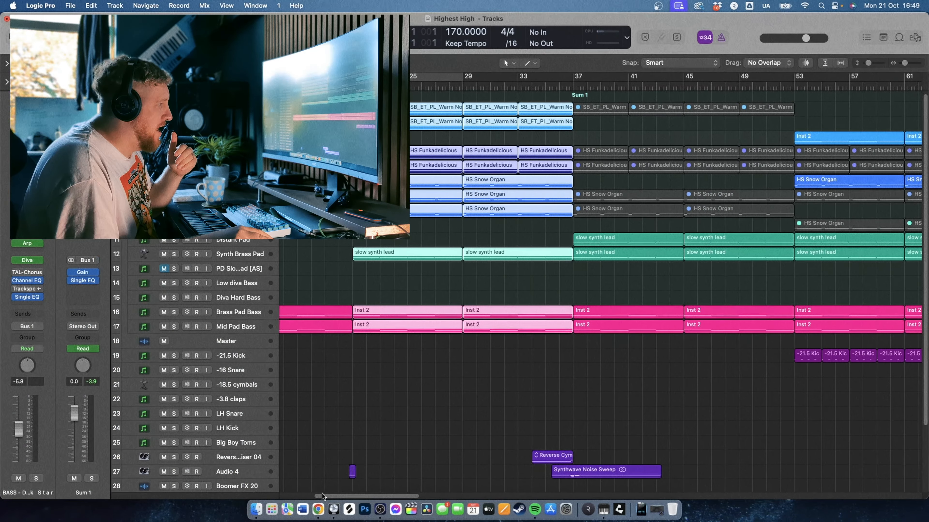
drag(322, 496, 435, 496)
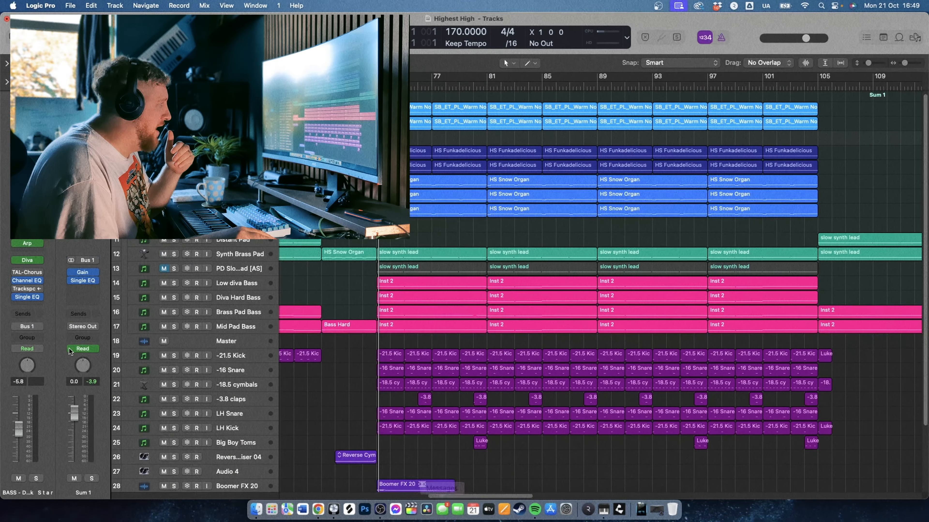
click(244, 353)
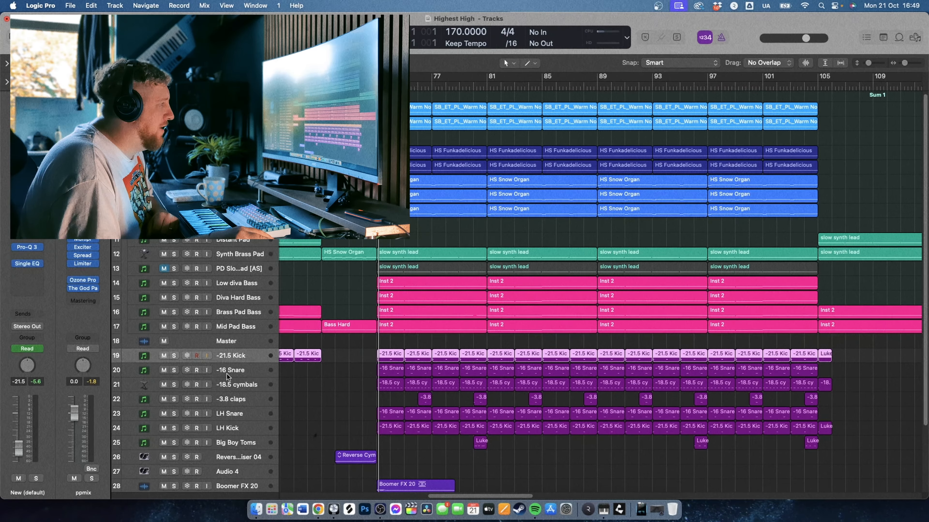
click(248, 403)
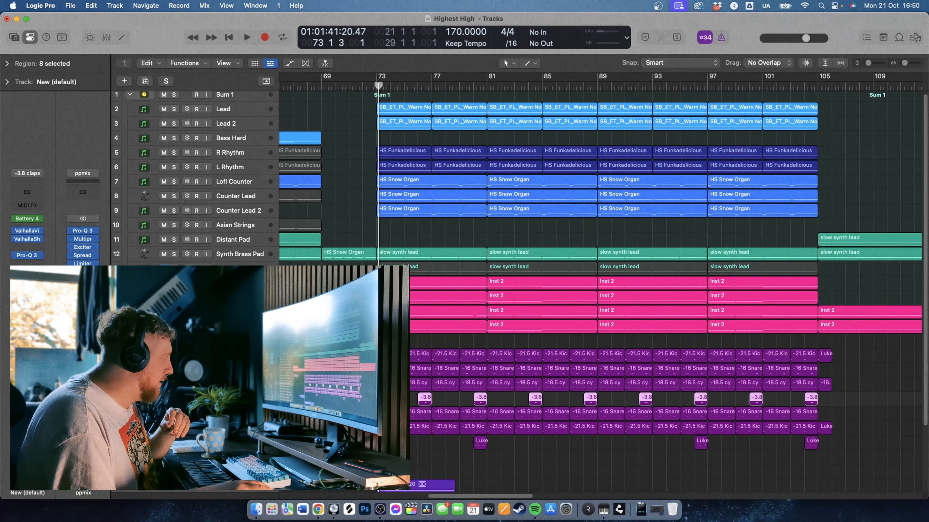
Select the LH Snare track, open its Kontakt instrument to examine the loaded drum kit, and close it
key(Down)
key(Down)
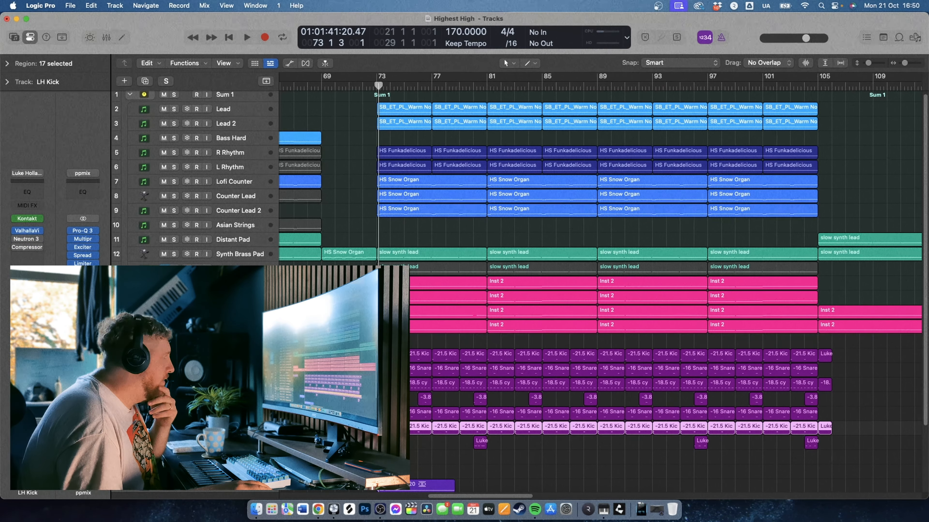
key(Up)
click(27, 218)
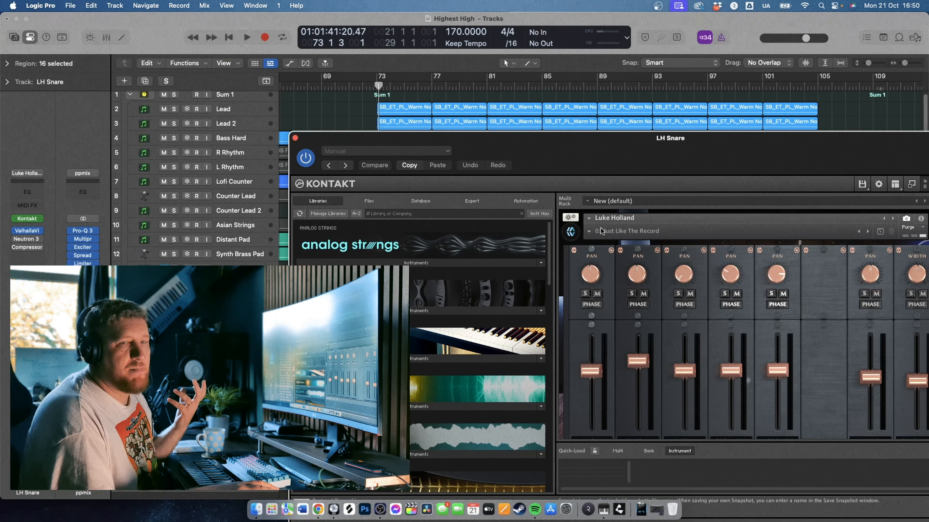
click(295, 139)
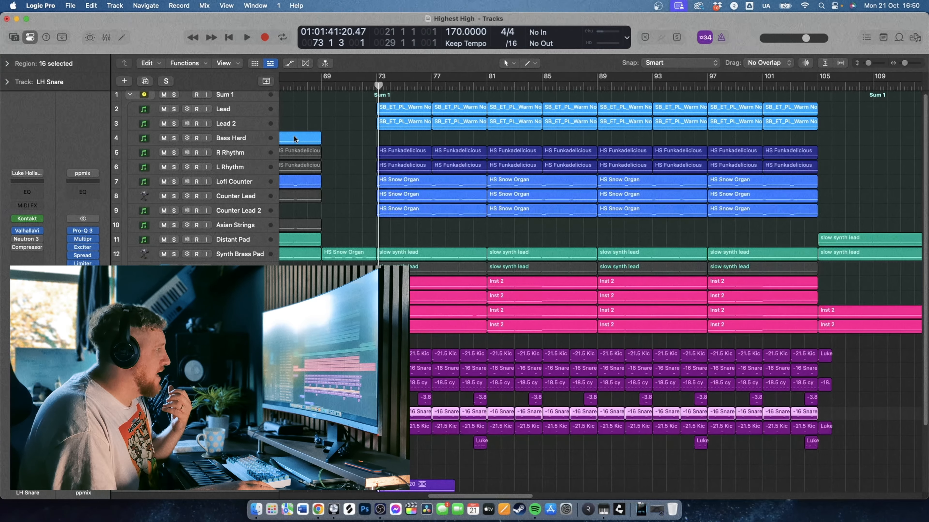
Audition the soloed drum tracks in a cycle from bar 73 to 81 with LH Snare and LH Kick muted
drag(163, 414, 164, 428)
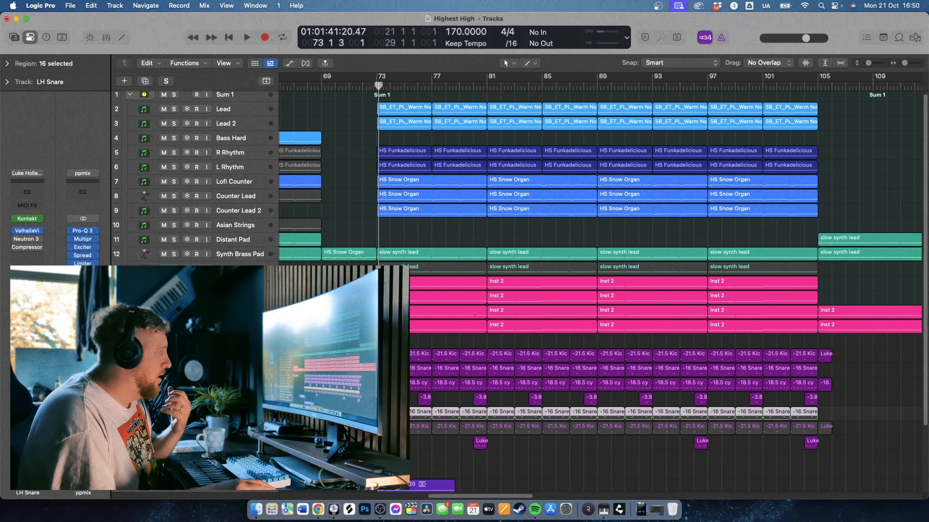
key(ctrl+s)
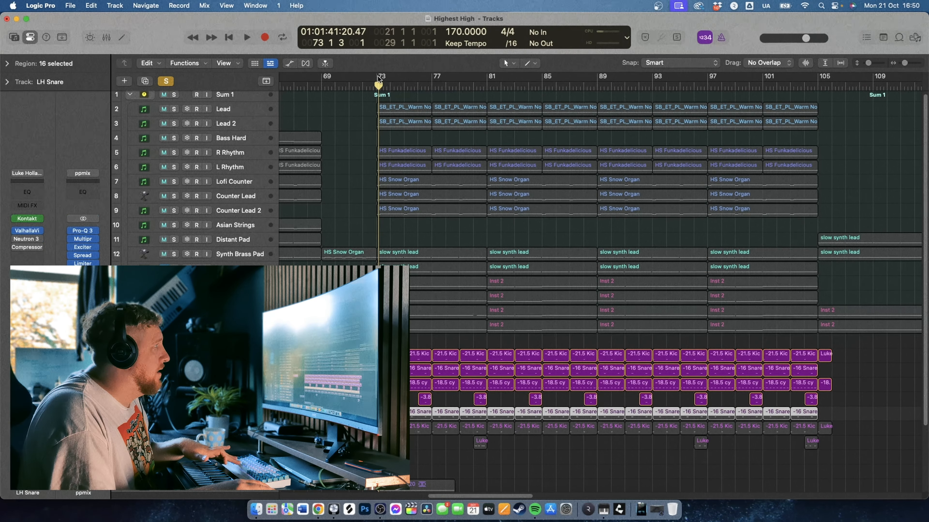
drag(379, 81, 492, 97)
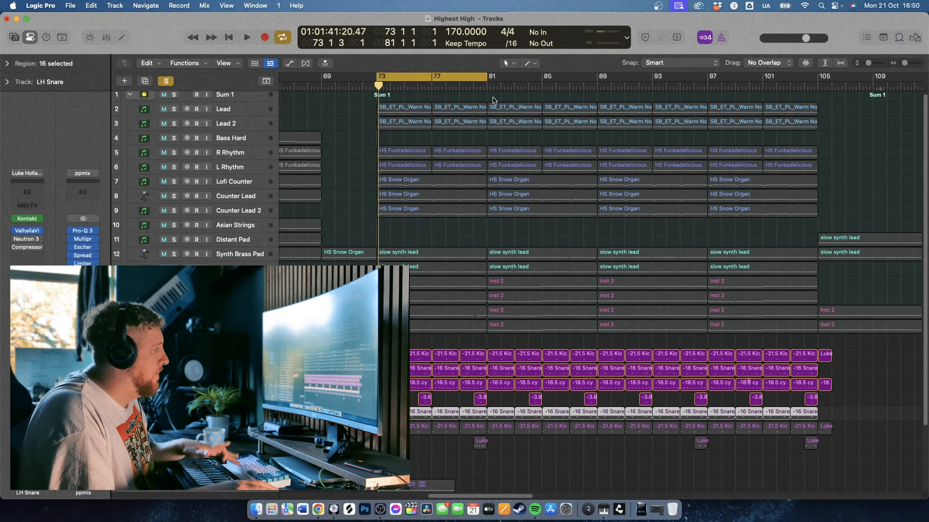
key(space)
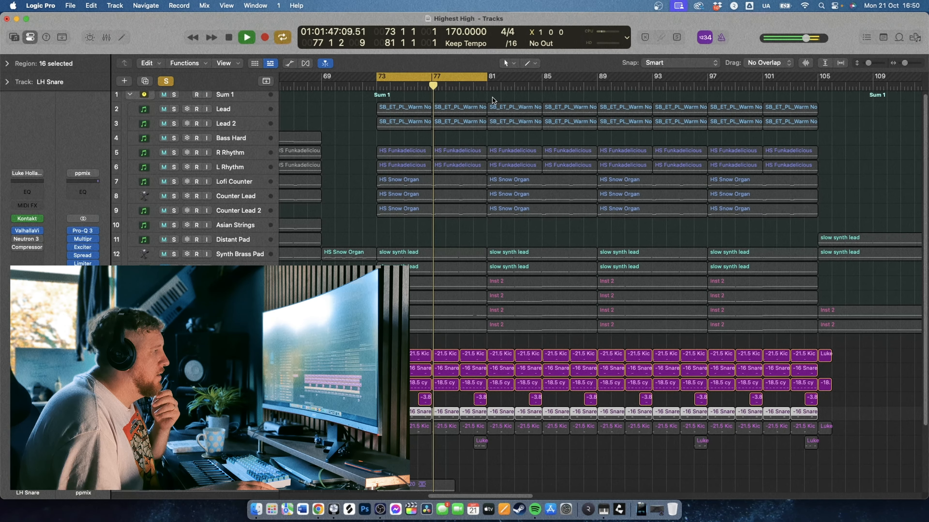
key(space)
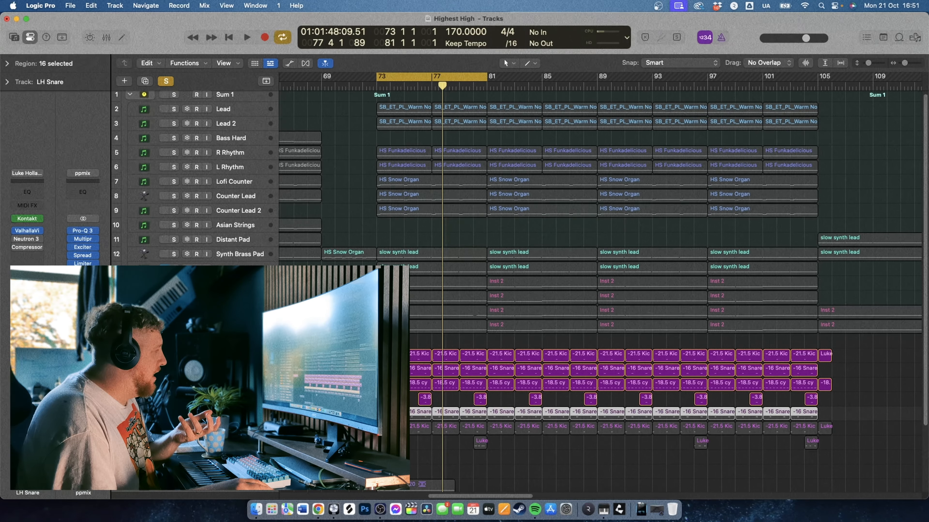
Play the soloed drums with LH Snare and LH Kick added back, turn off the cycle, and clear the drum solos after stopping
key(s)
click(234, 414)
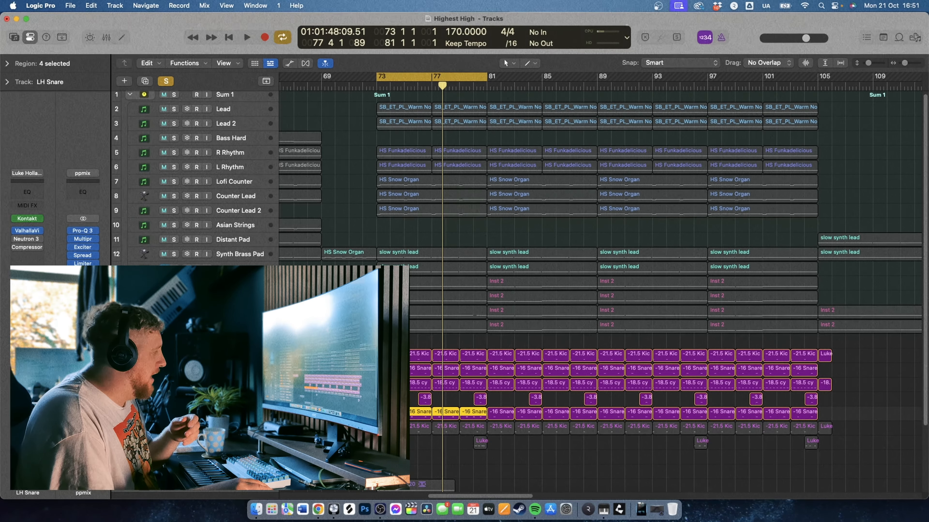
key(space)
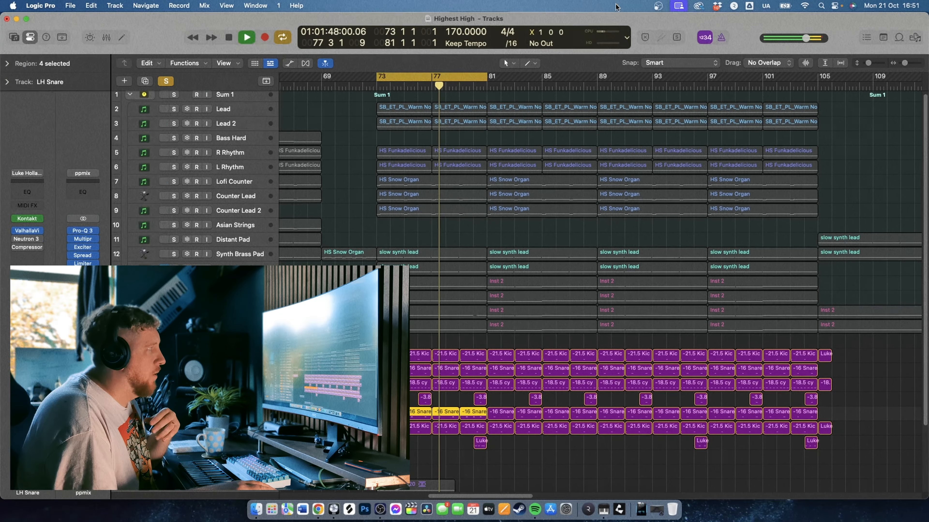
click(475, 79)
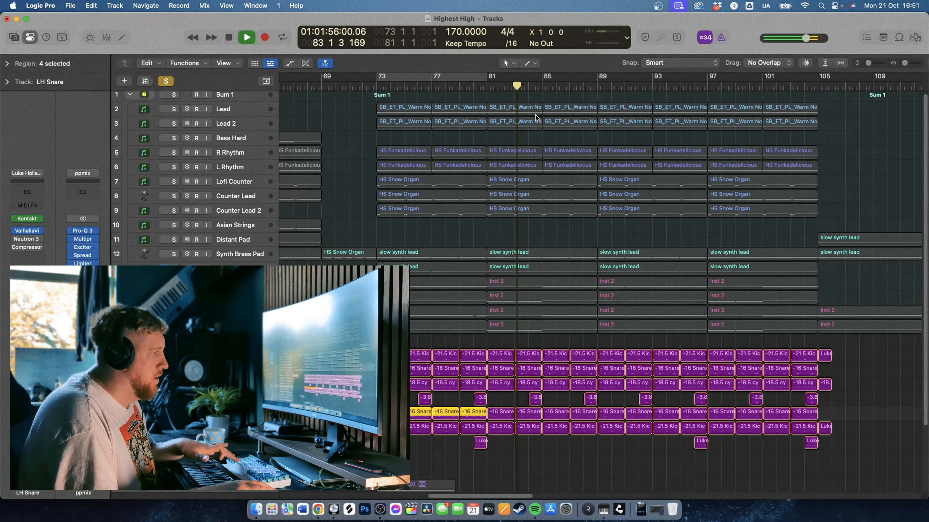
key(space)
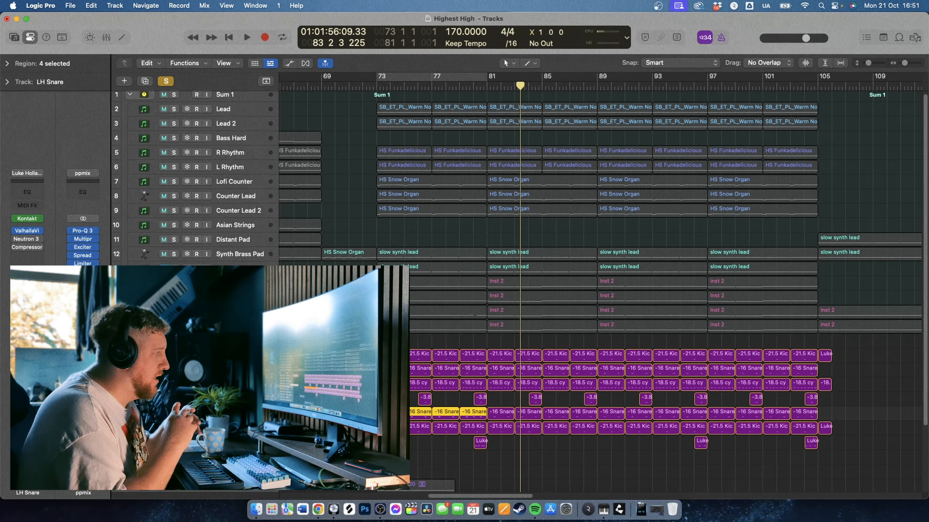
drag(174, 356, 173, 442)
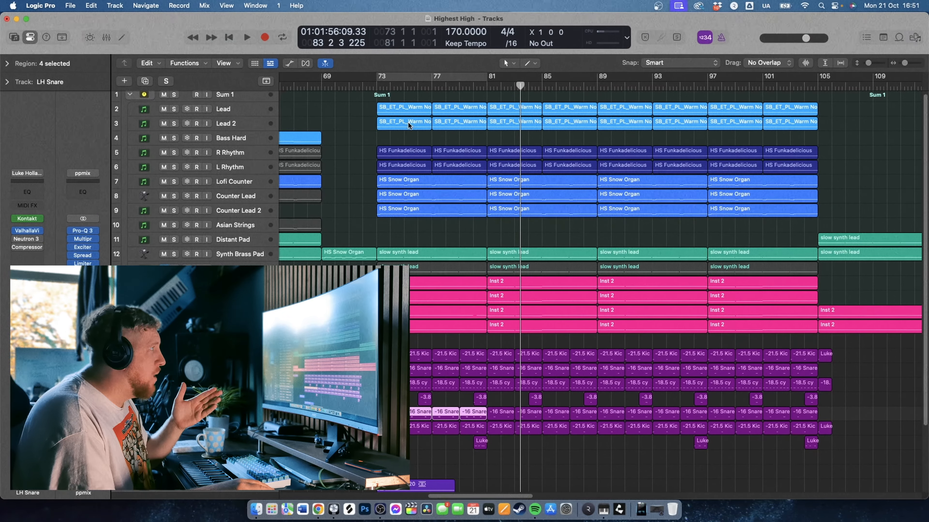
Place the playhead at bar 76 and open ValhallaShimmer on the -3.8 claps track, moving its window clear of the regions
click(418, 85)
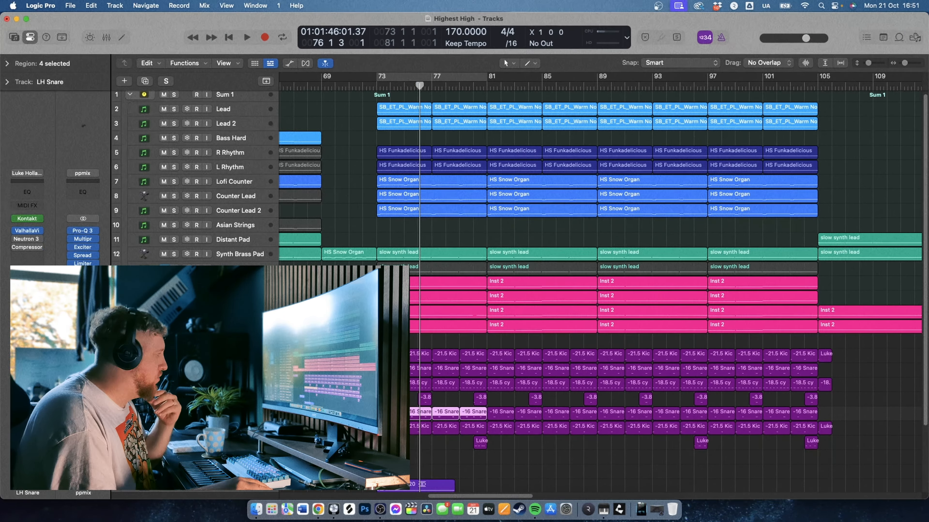
key(Up)
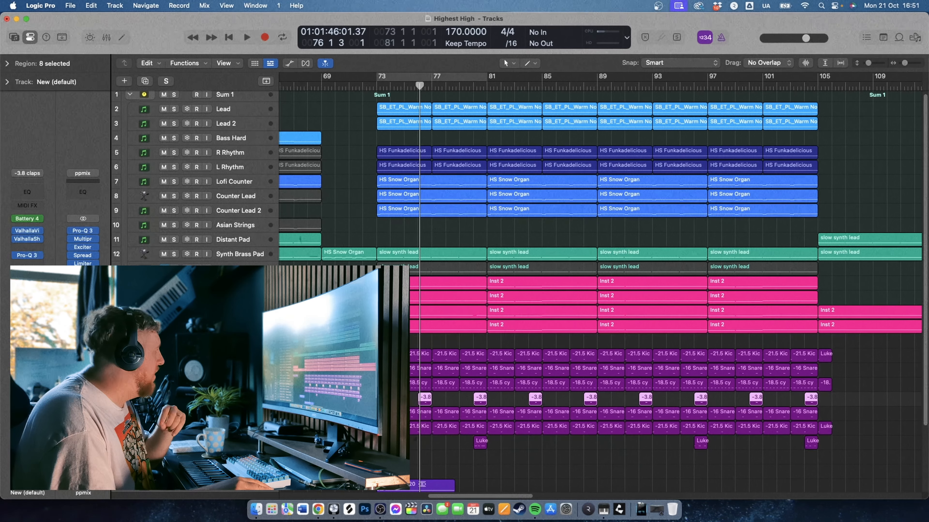
click(27, 239)
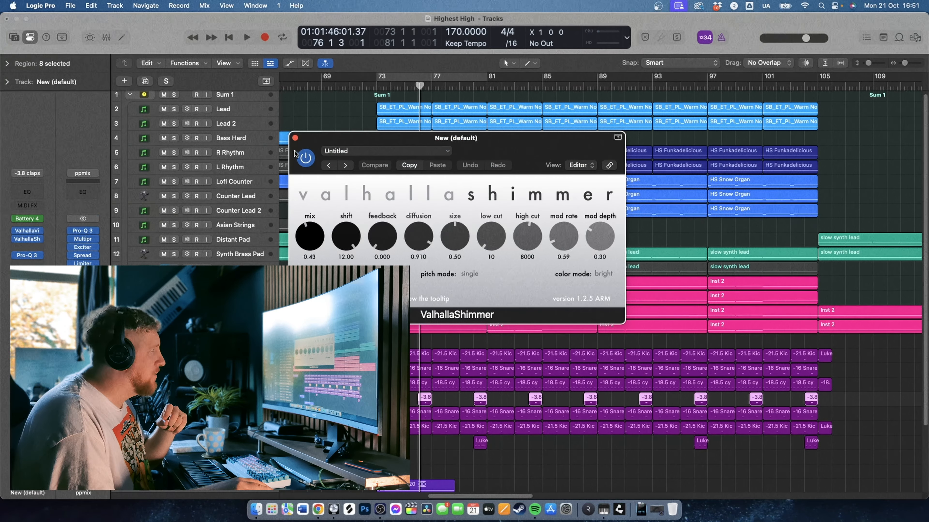
drag(457, 138, 829, 127)
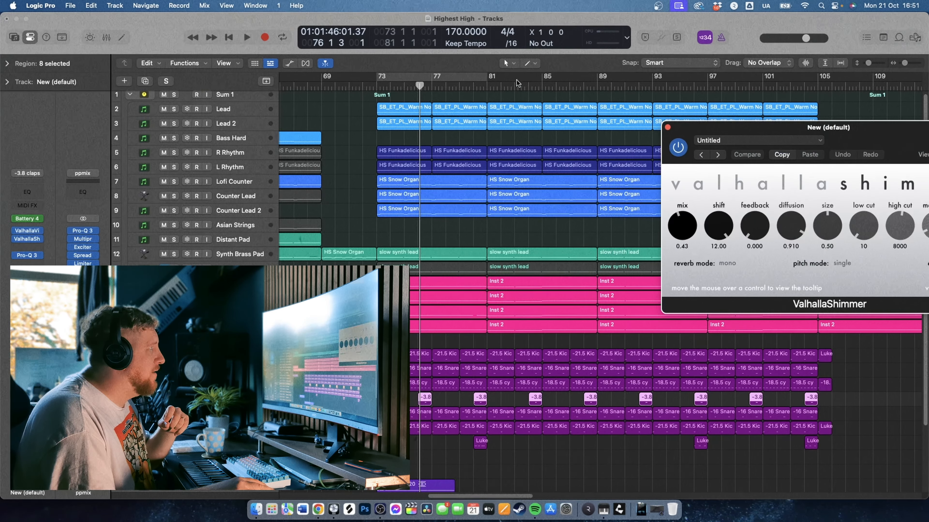
Solo the -3.8 claps and play them in a cycle from bar 76 to 78 with both Valhalla reverbs bypassed
drag(419, 78, 447, 83)
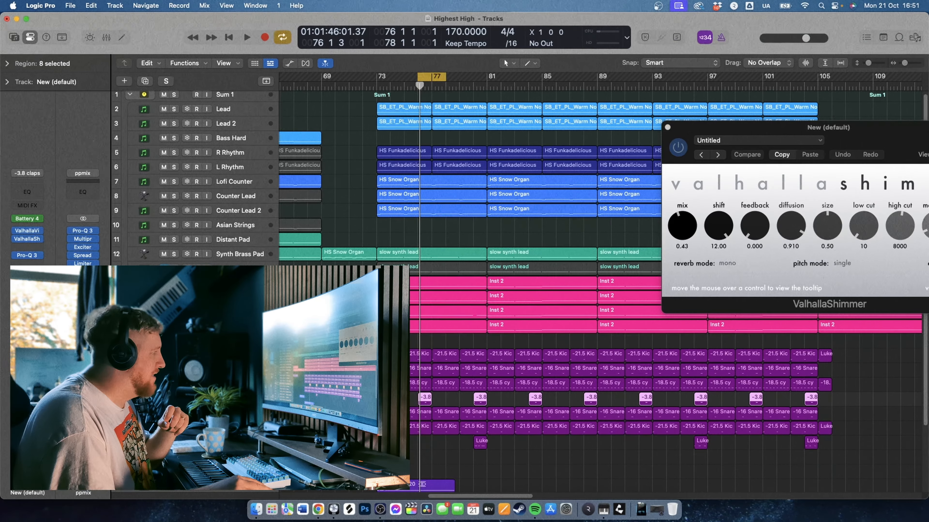
key(ctrl+s)
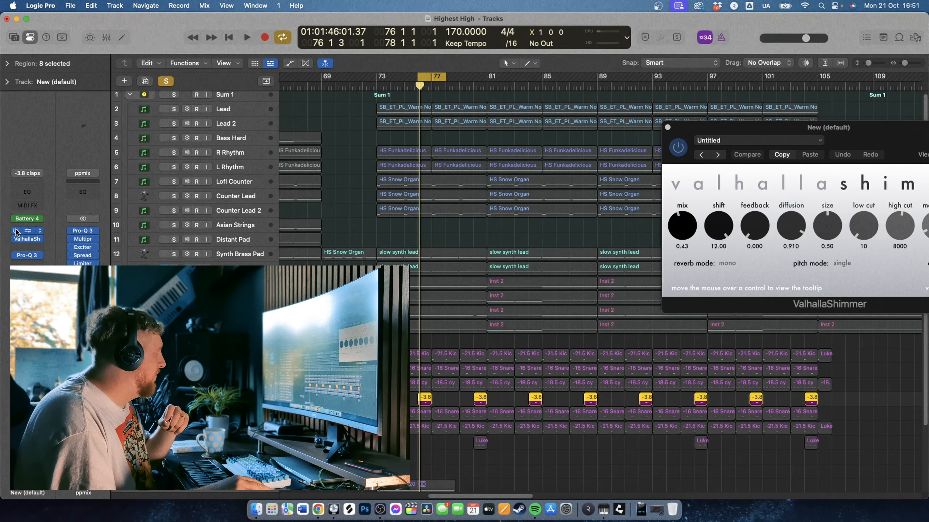
key(space)
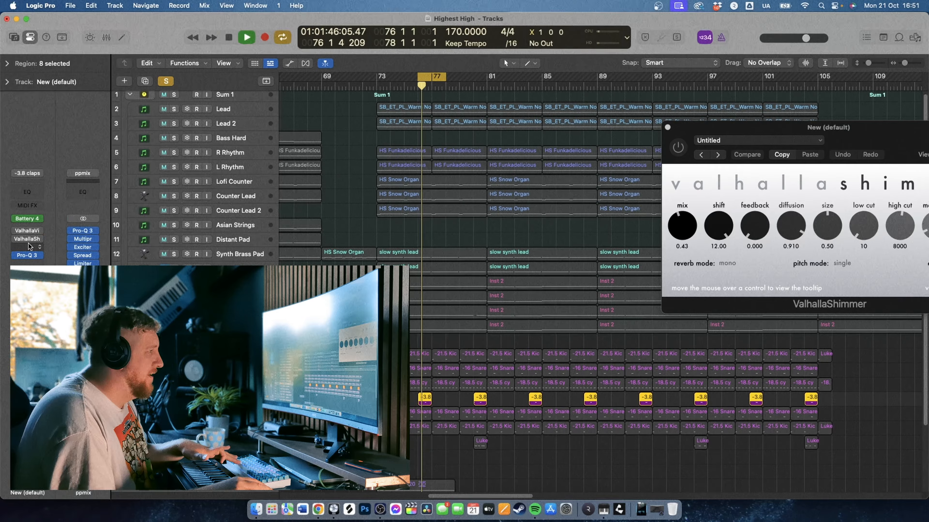
key(space)
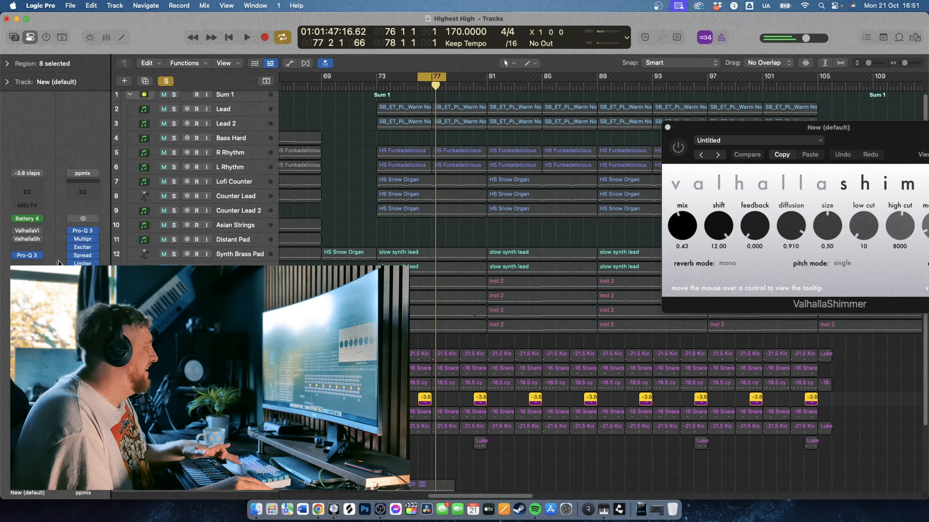
Re-enable both Valhalla reverbs on the claps, play the soloed claps again, and clear the solo after stopping
click(15, 231)
click(15, 240)
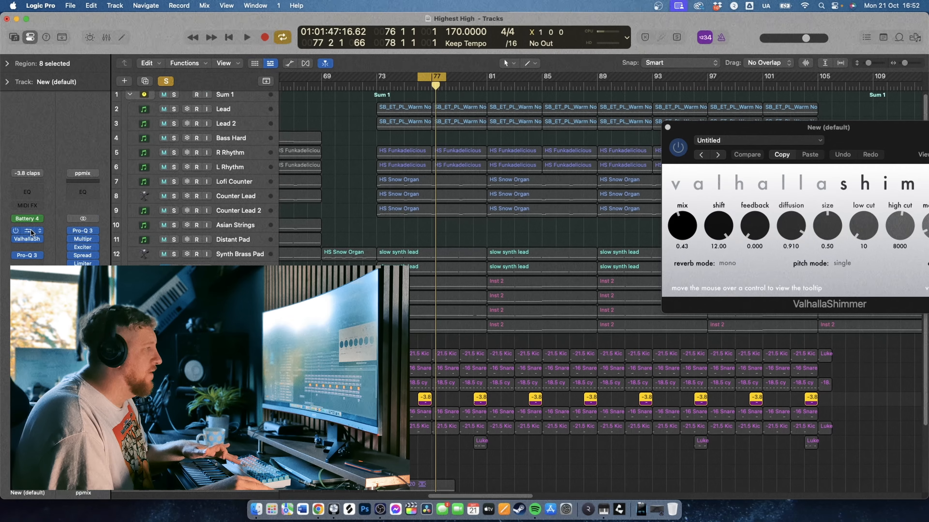
key(space)
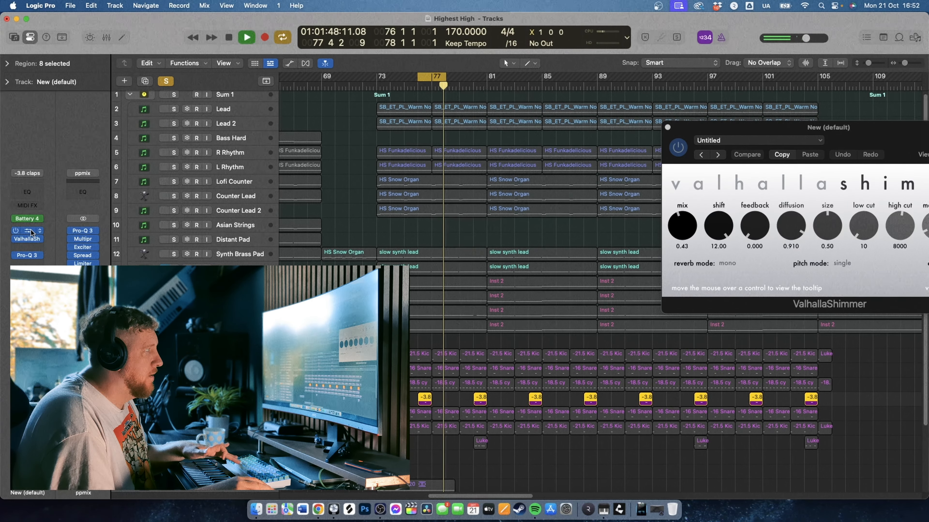
key(space)
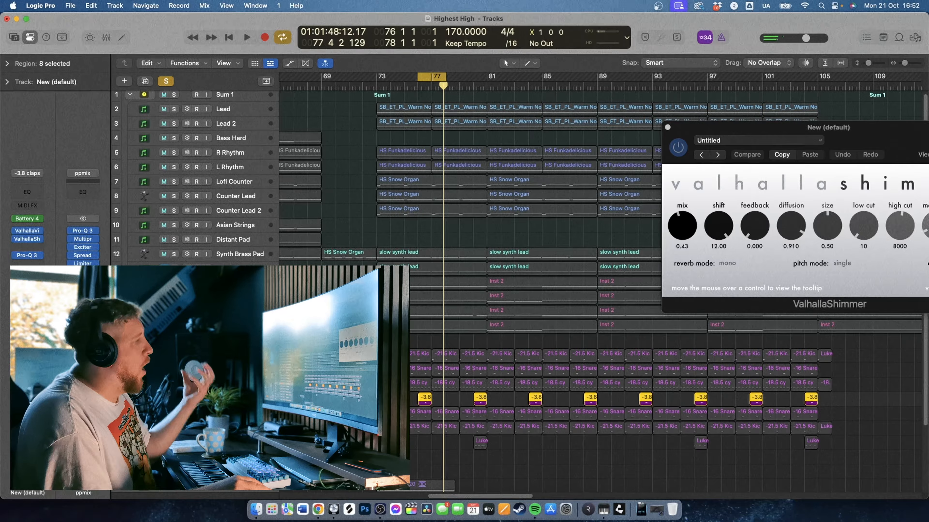
key(s)
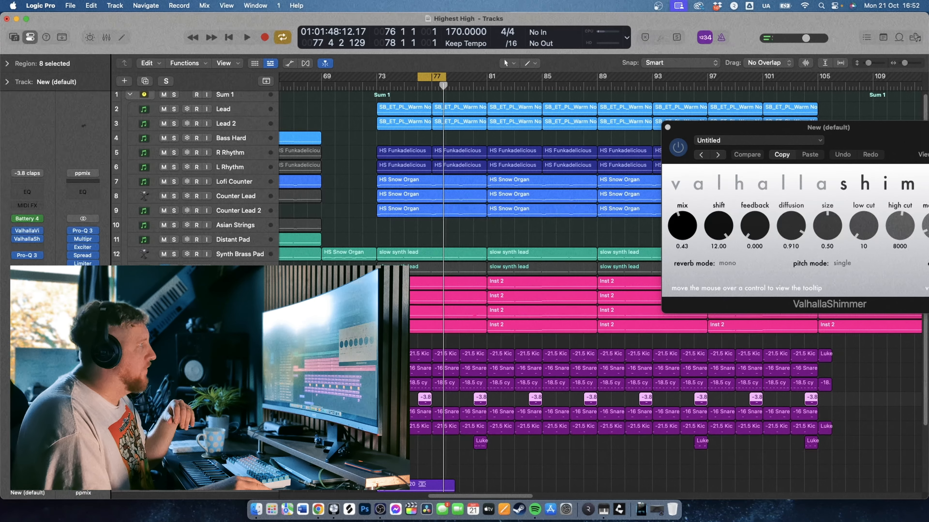
Turn off the cycle, play all tracks from bar 75, stop playback, and close the ValhallaShimmer window
click(420, 77)
click(417, 85)
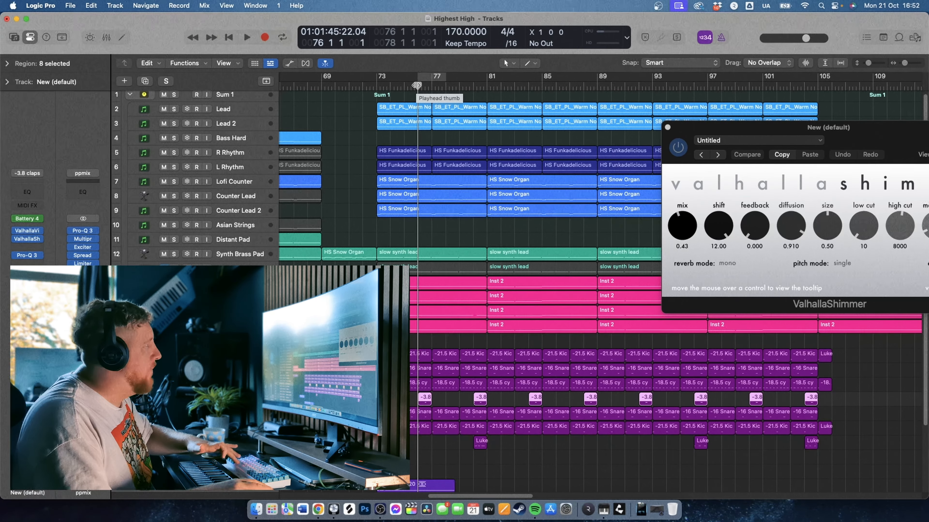
click(404, 86)
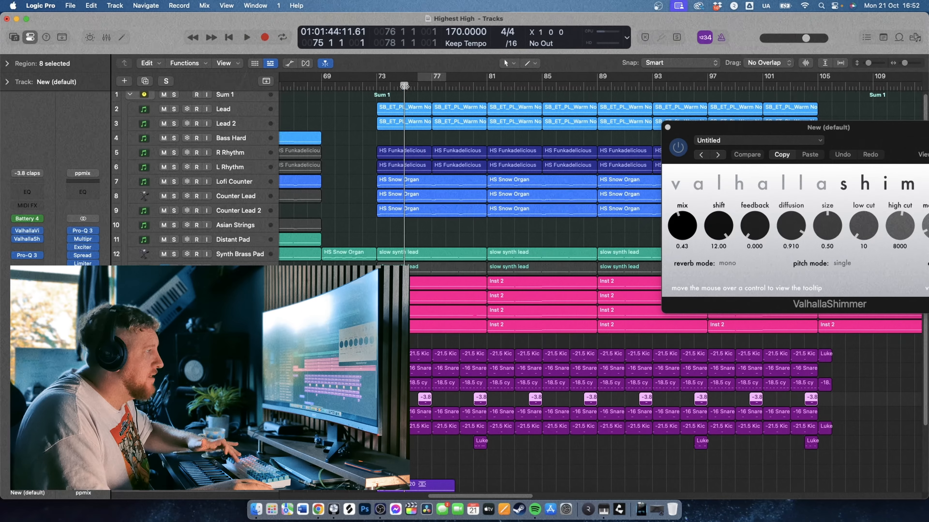
key(space)
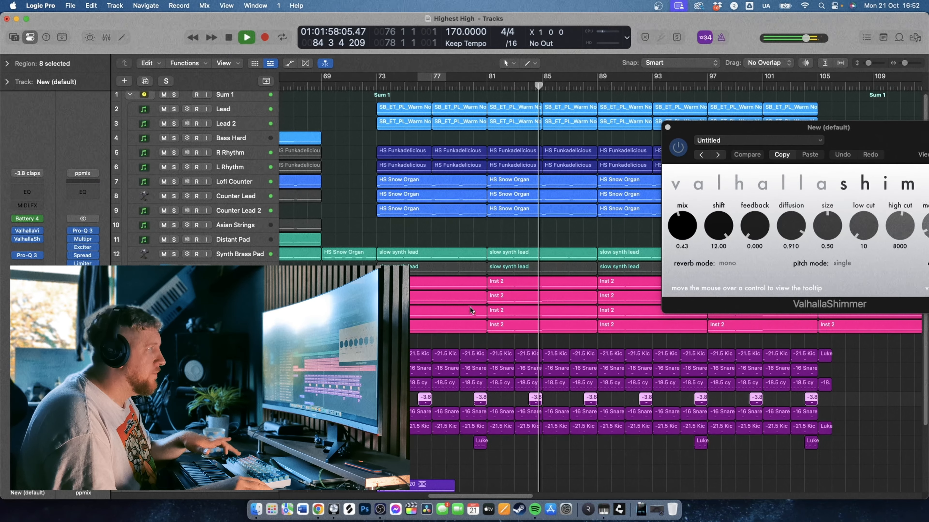
key(space)
click(665, 126)
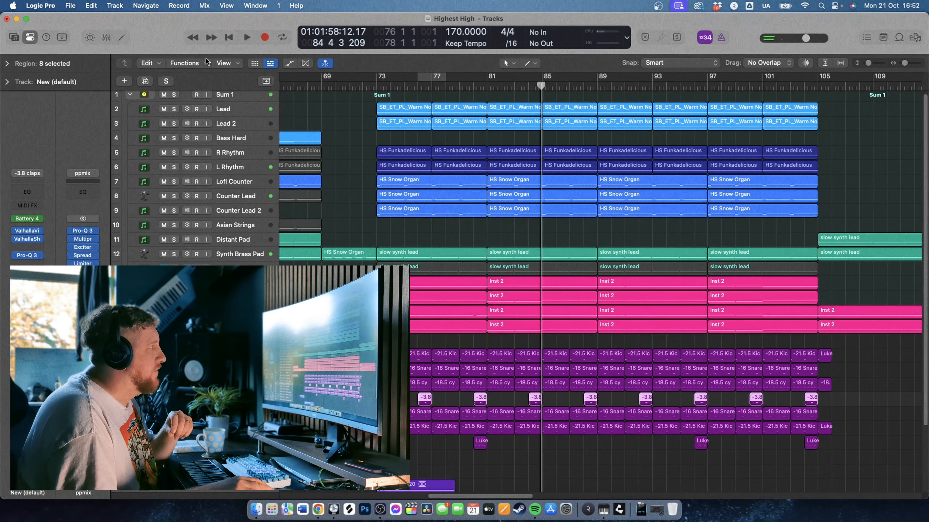
Set the cycle from bar 73 to 81, solo the Brass Pad Bass and Mid Pad Bass tracks, and play them briefly
scroll(422, 257, up, 1)
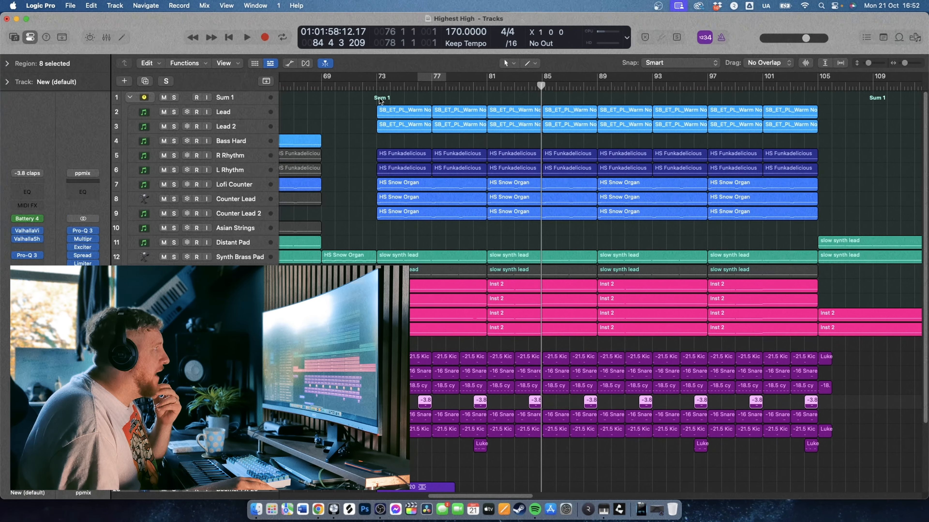
drag(378, 80, 485, 93)
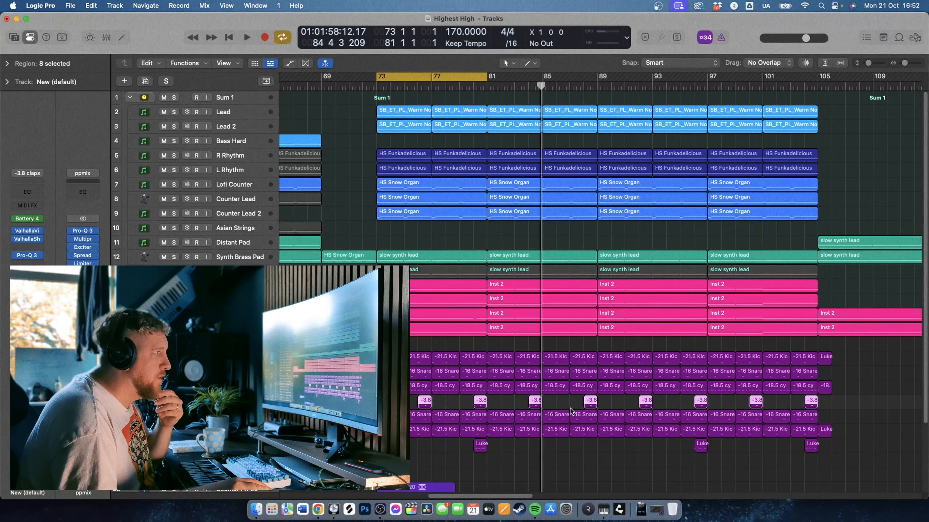
mouse_move(526, 494)
mouse_down()
mouse_move(541, 494)
mouse_move(512, 491)
mouse_move(532, 492)
mouse_up()
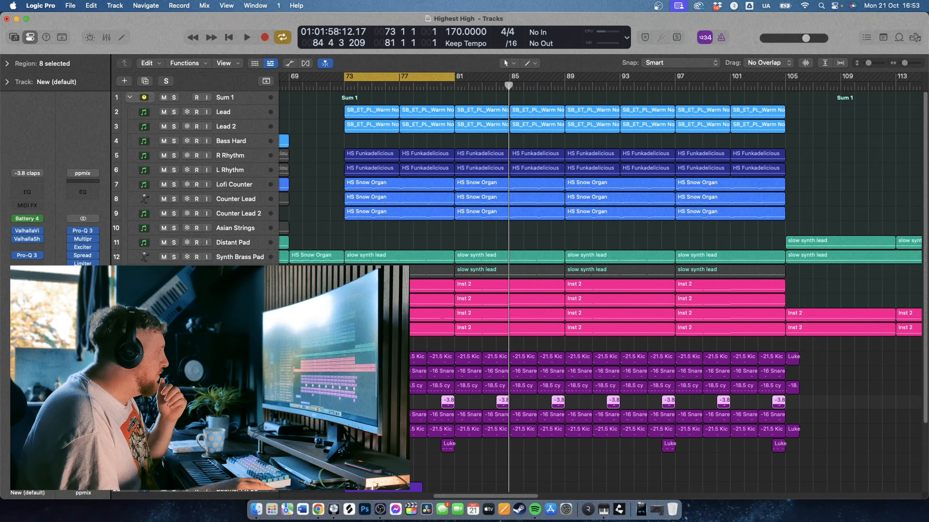
key(s)
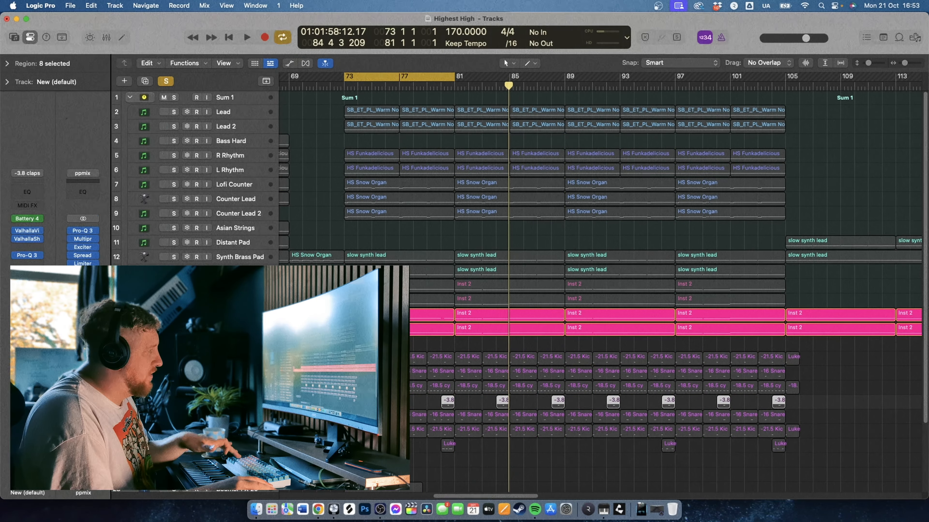
key(space)
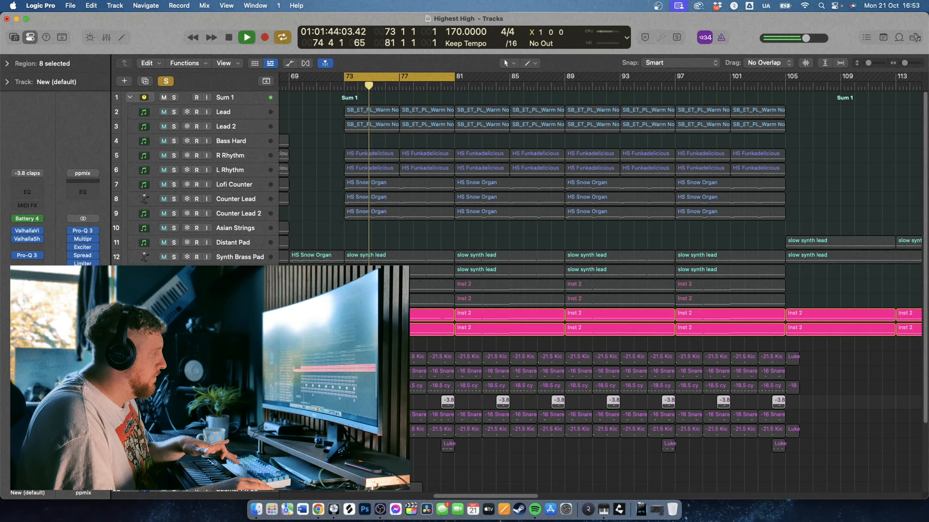
key(space)
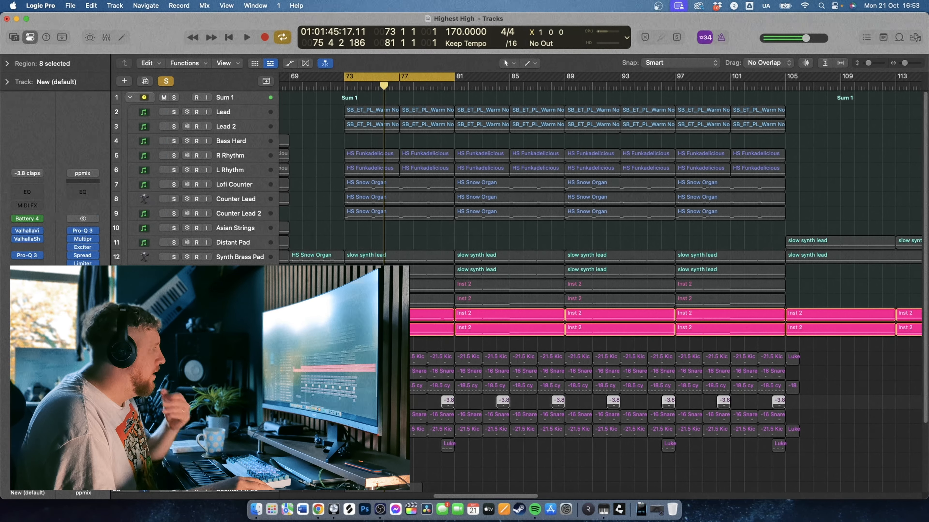
Switch the solo to the Diva Hard Bass and view the notes of its first Inst 2 region in the Piano Roll, closing it after
key(ctrl+s)
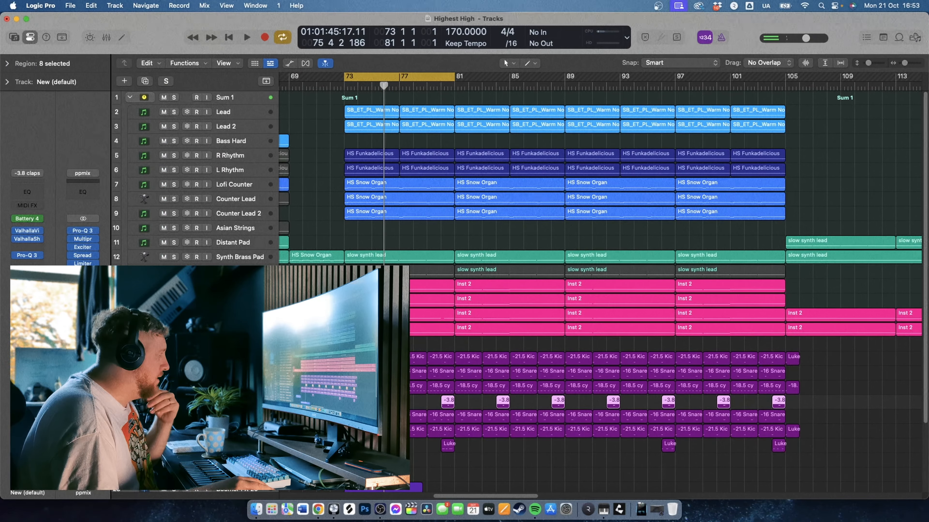
key(ctrl+s)
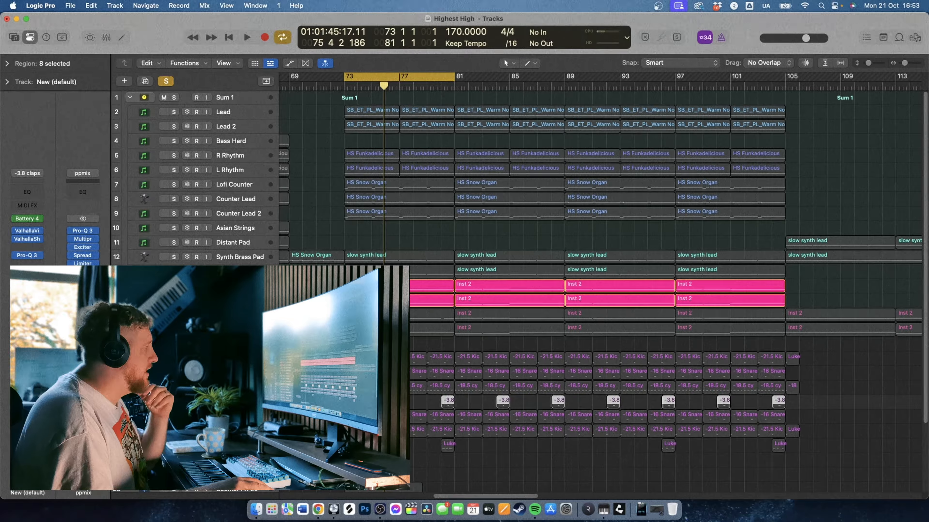
click(174, 286)
click(238, 301)
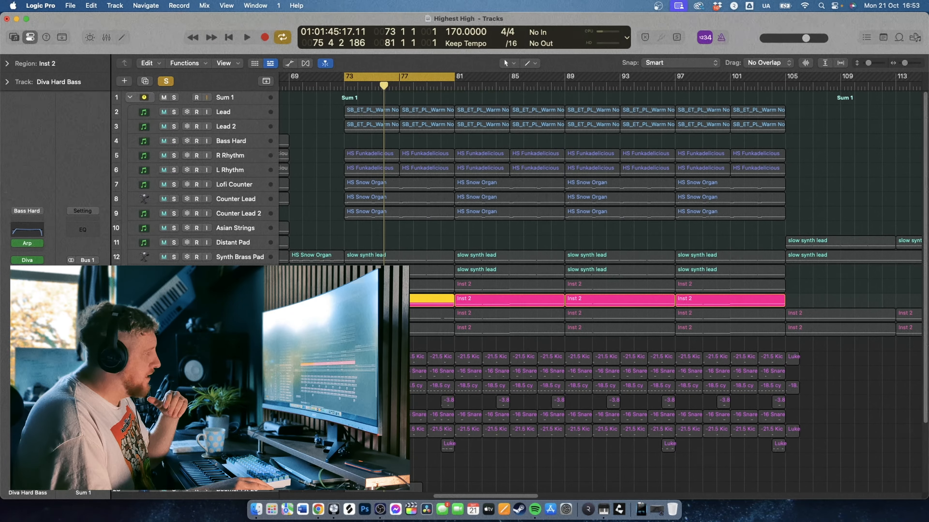
key(p)
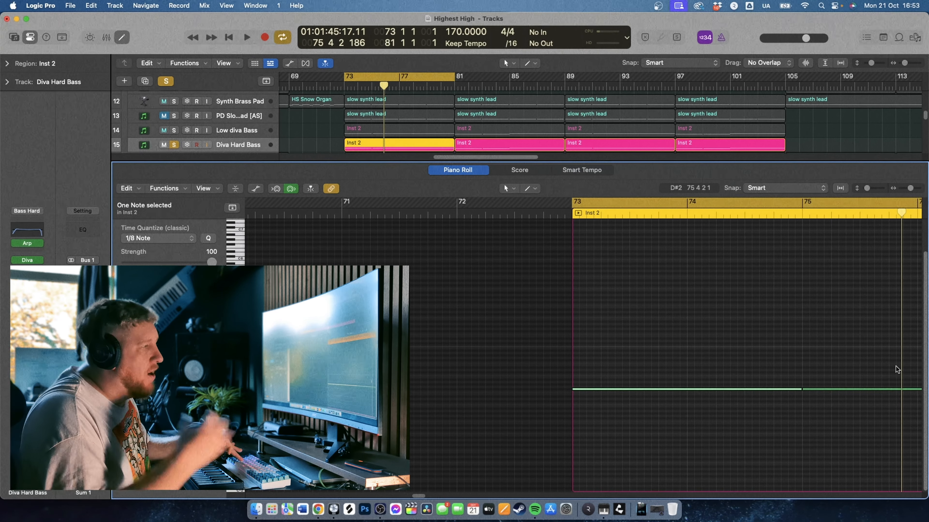
key(x)
key(x)
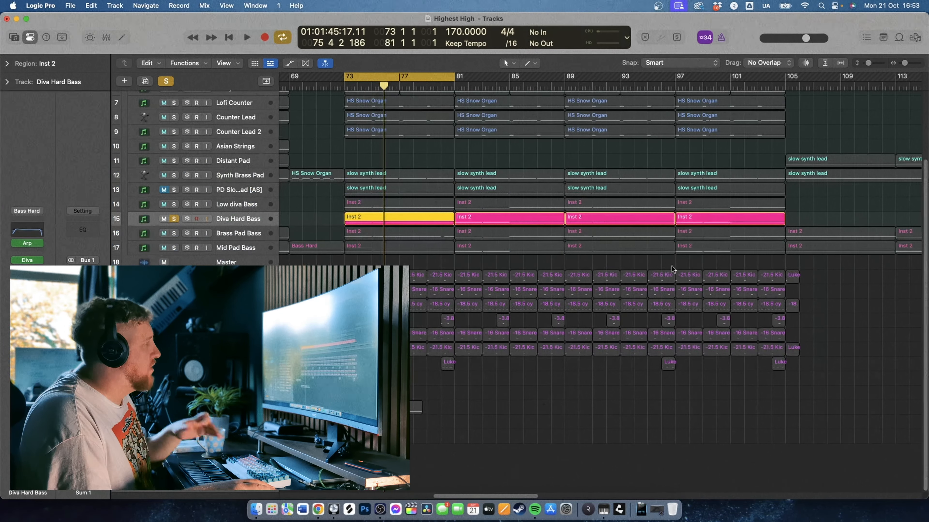
Check the Diva Hard Bass arpeggiator, then play the soloed bass from bar 73 and stop
click(28, 244)
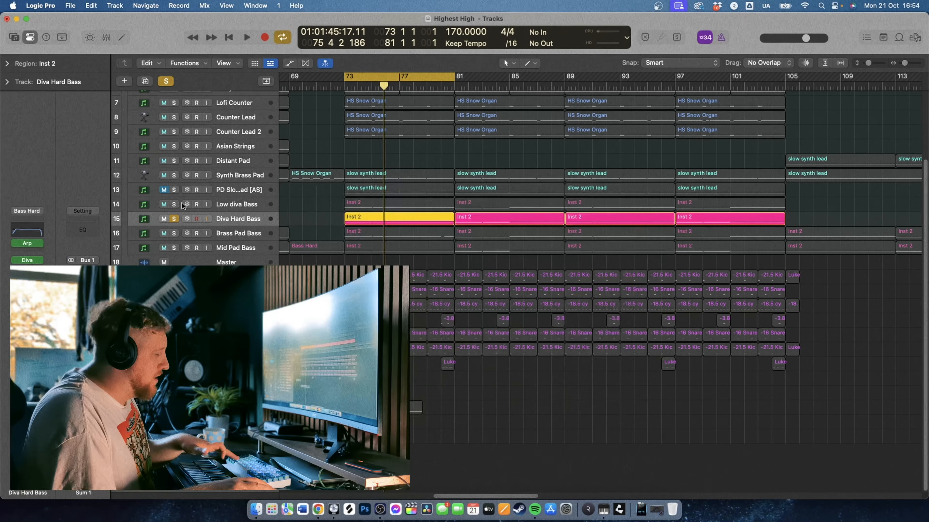
key(space)
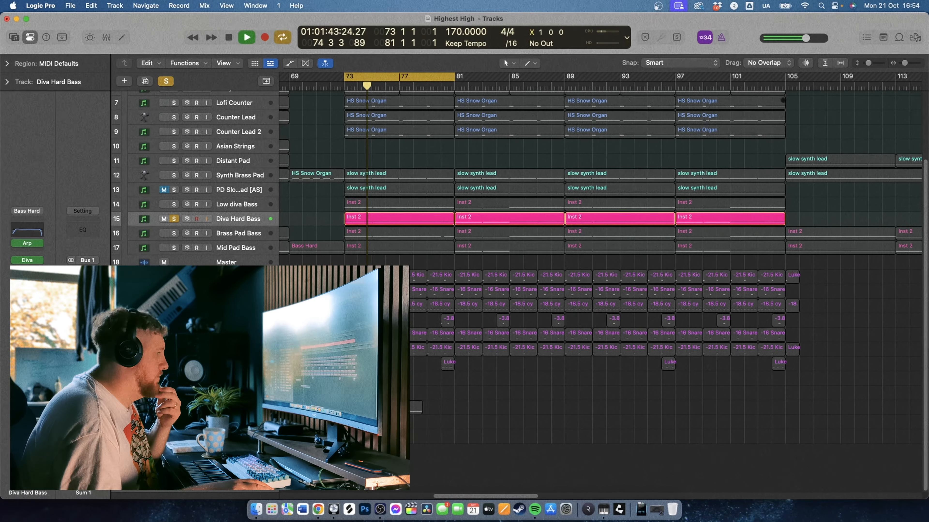
key(space)
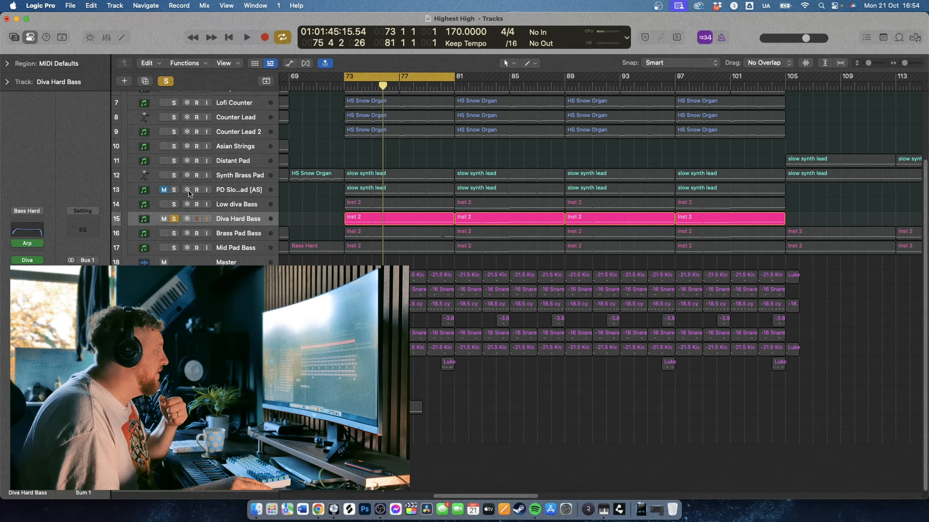
Move the solo to the Low diva Bass, view and close its Arpeggiator, and play the bass on its own from bar 73
click(174, 204)
click(173, 219)
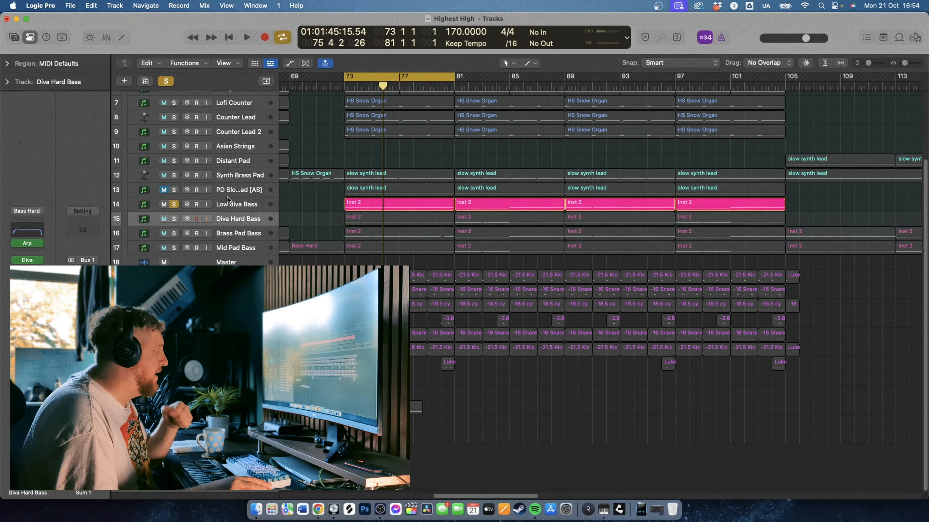
click(244, 206)
click(28, 227)
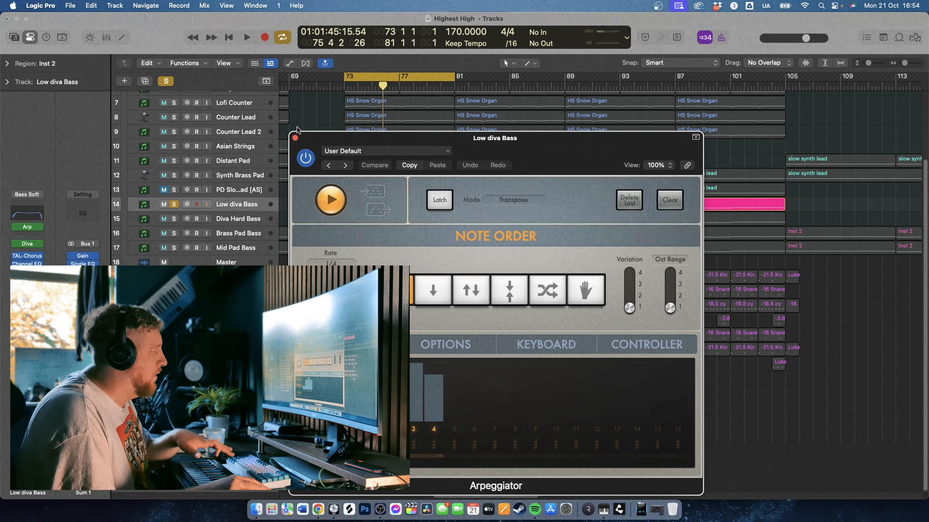
click(295, 138)
key(space)
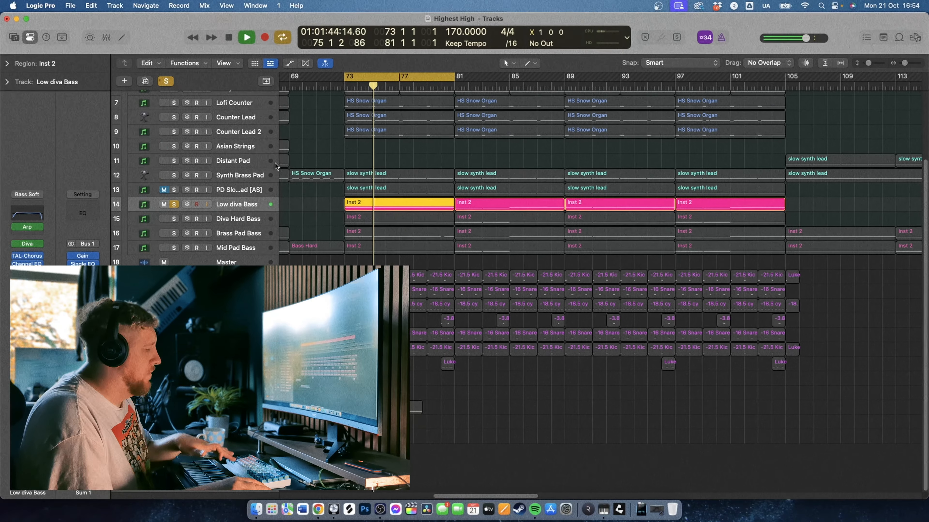
key(space)
Add the Diva Hard Bass to the solo and play both Diva basses together from bar 73
click(174, 219)
key(space)
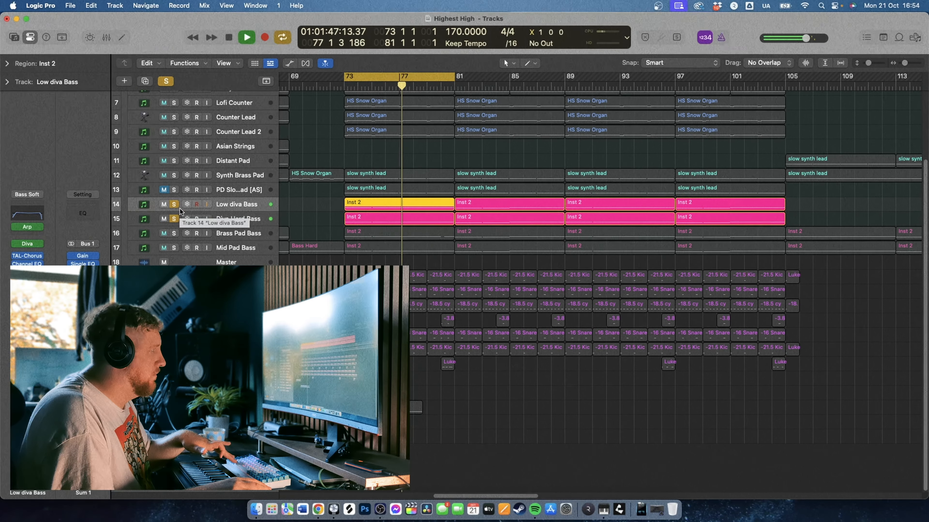
key(space)
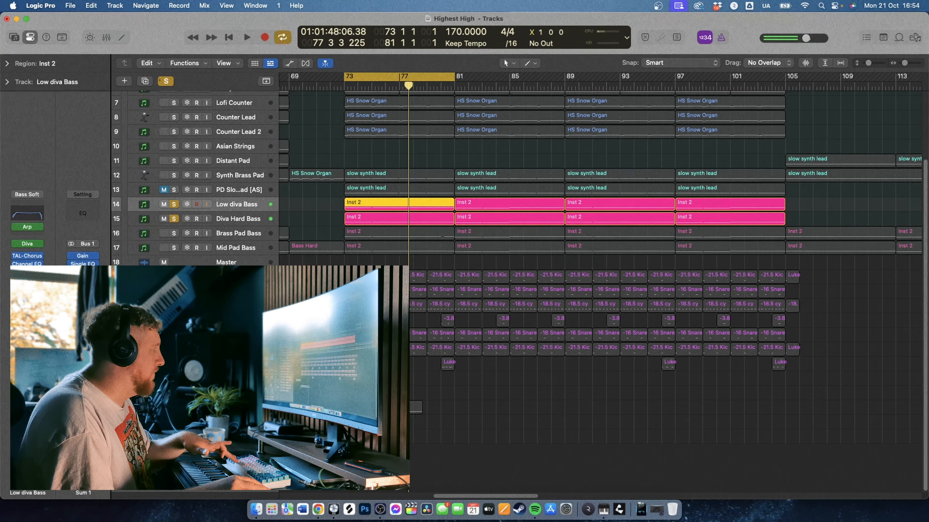
Add the drum tracks from -21.5 Kick down to LH Kick to the solo and play them with both Diva basses
drag(174, 277, 173, 349)
key(space)
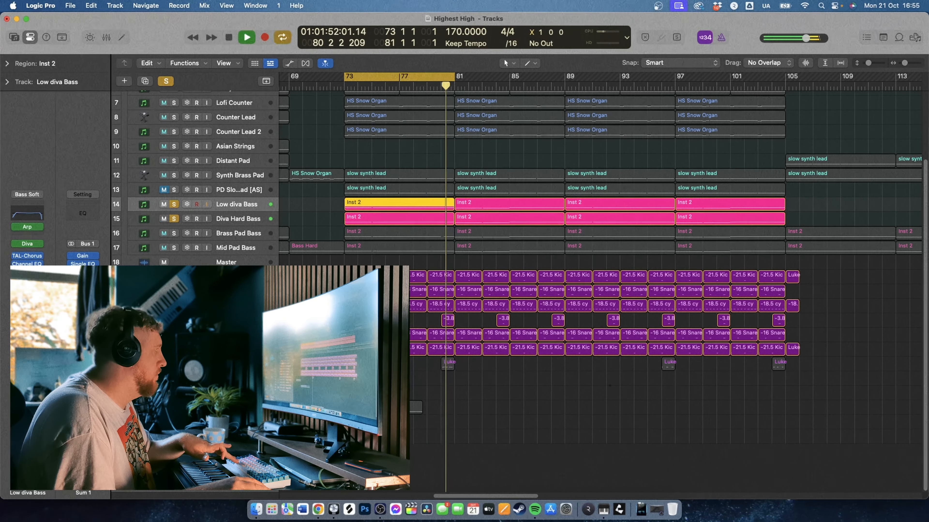
key(space)
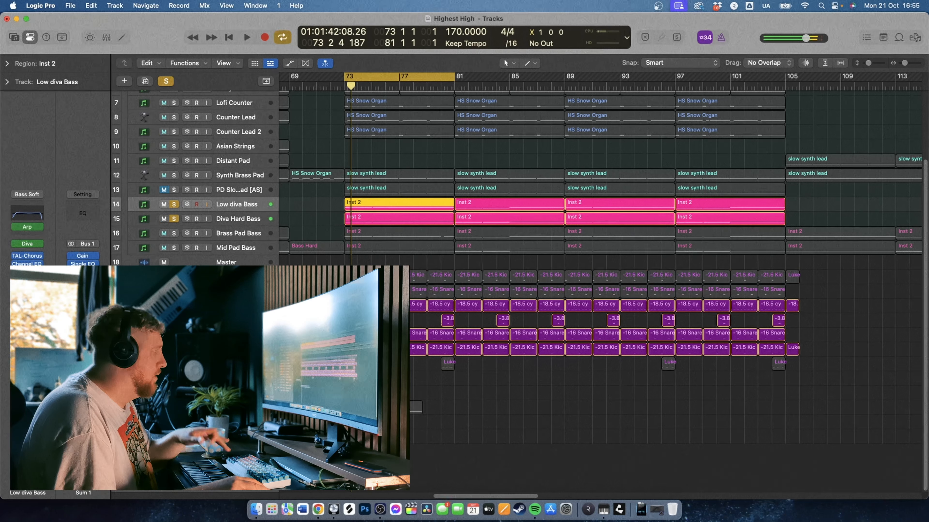
Add the Brass Pad Bass and Mid Pad Bass to the solo, play all four basses together, stop, and clear every solo
click(174, 233)
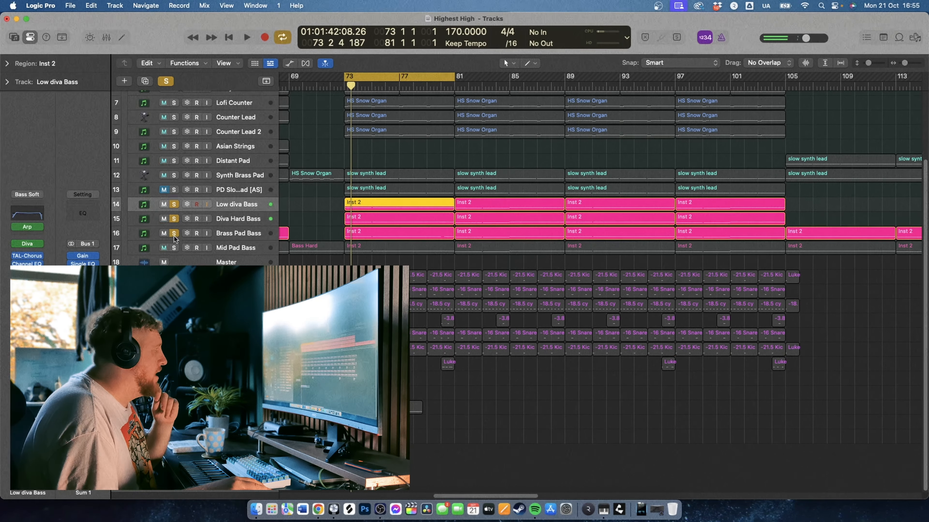
click(174, 248)
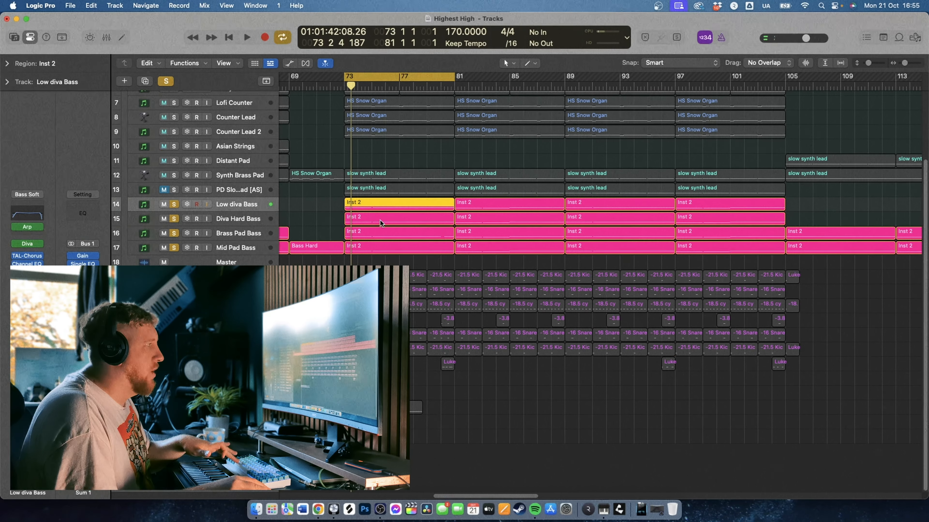
key(space)
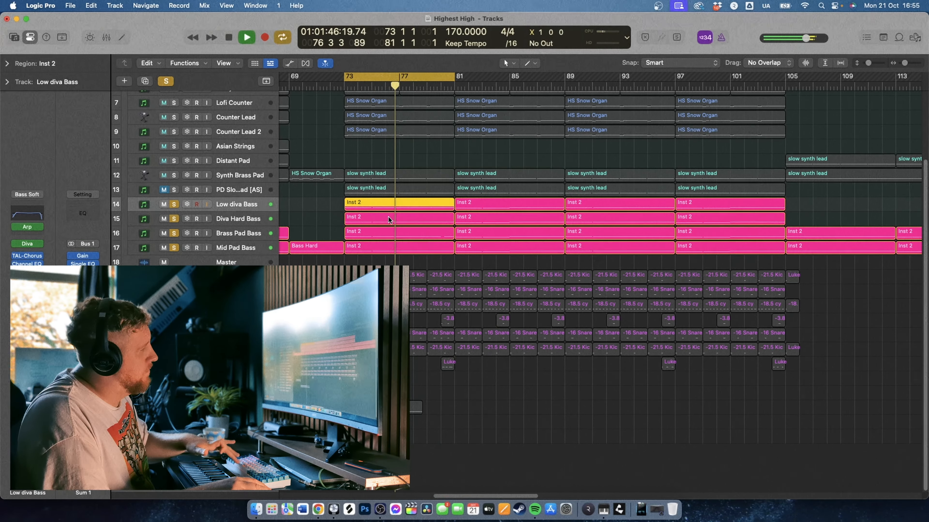
key(space)
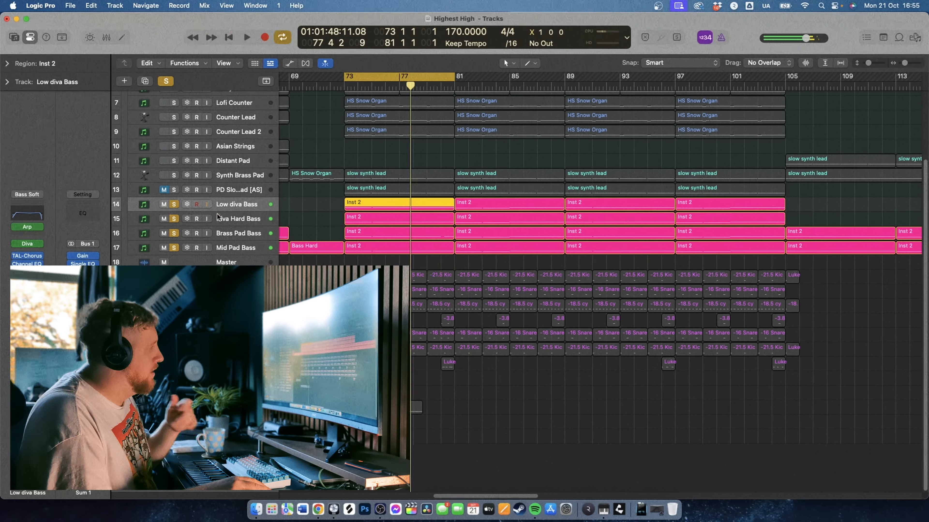
alt+click(176, 203)
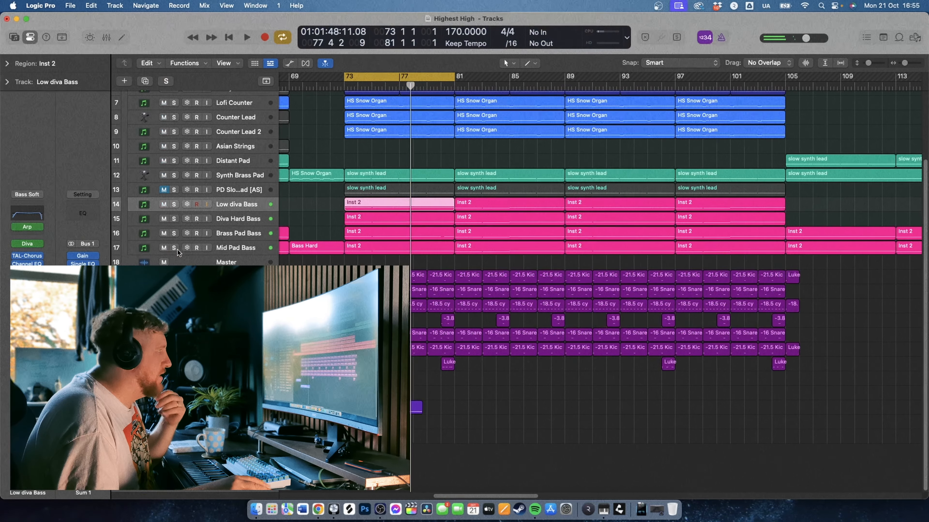
Select the Lofi Counter, Counter Lead, Counter Lead 2, L Rhythm and R Rhythm tracks in turn to point out the melodic layers
scroll(177, 250, up, 3)
click(207, 185)
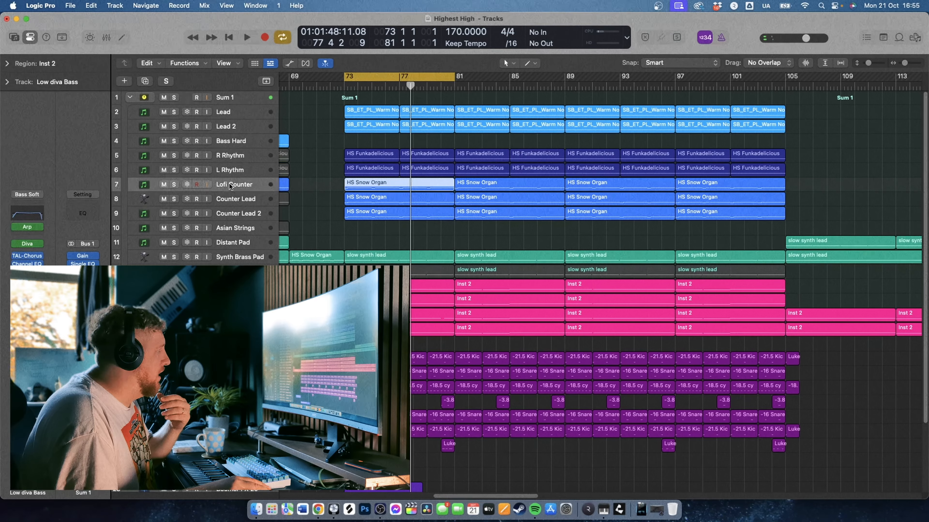
click(230, 204)
click(231, 215)
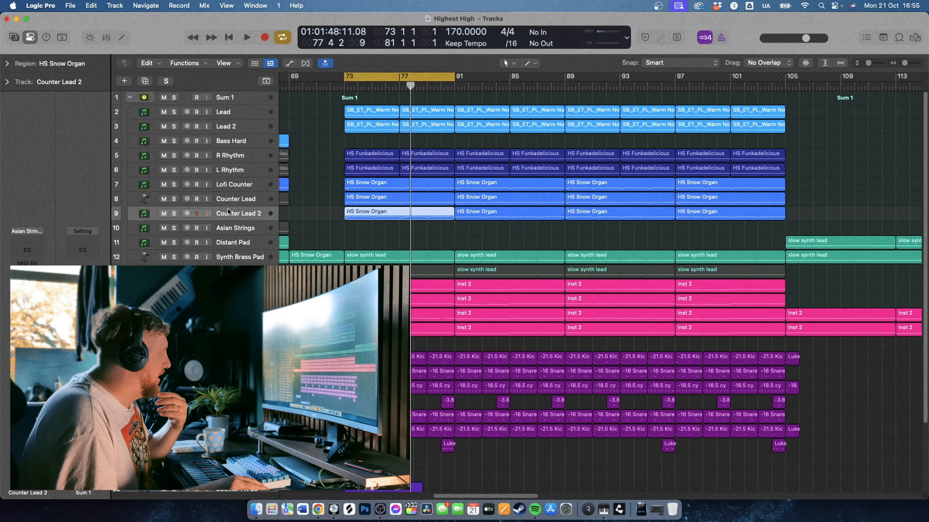
click(224, 189)
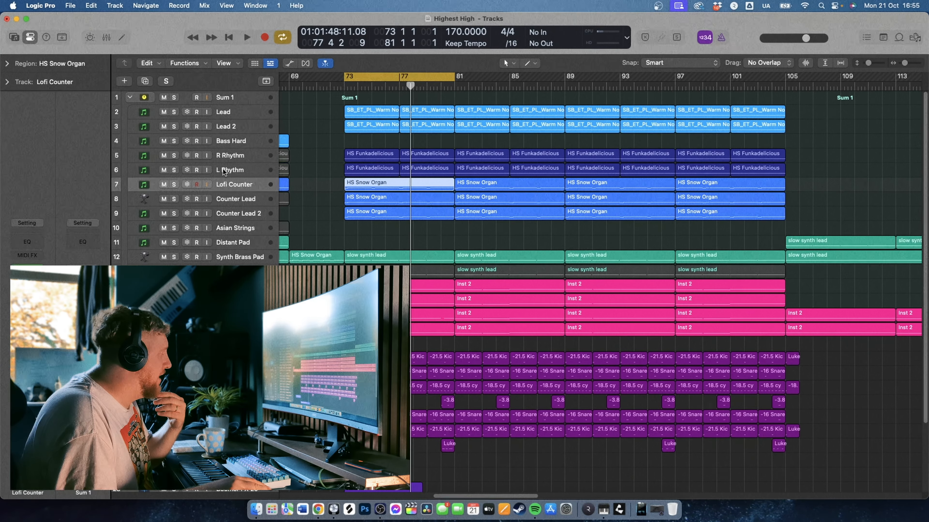
click(224, 168)
click(229, 155)
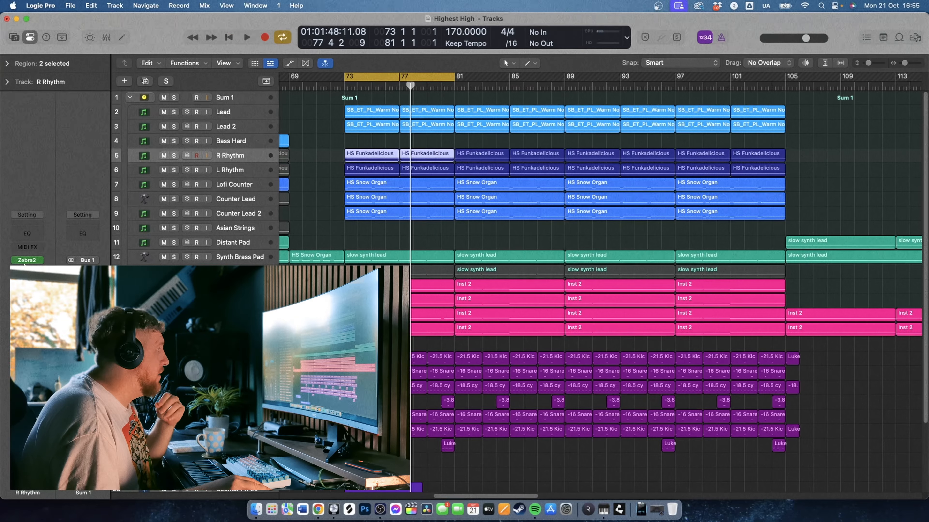
Solo the R Rhythm and L Rhythm tracks, leaving the Lofi Counter out, play them from bar 73, and stop
mouse_move(28, 263)
drag(176, 158, 174, 184)
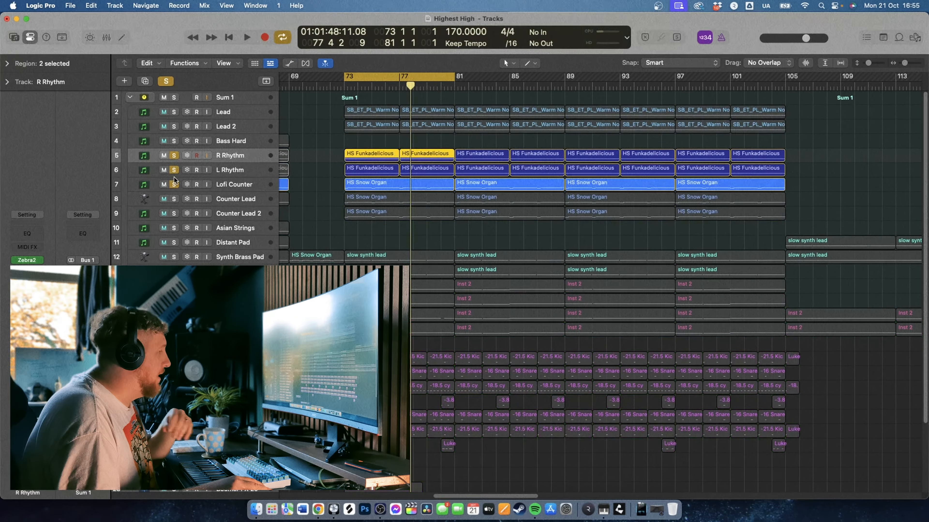
key(space)
click(174, 185)
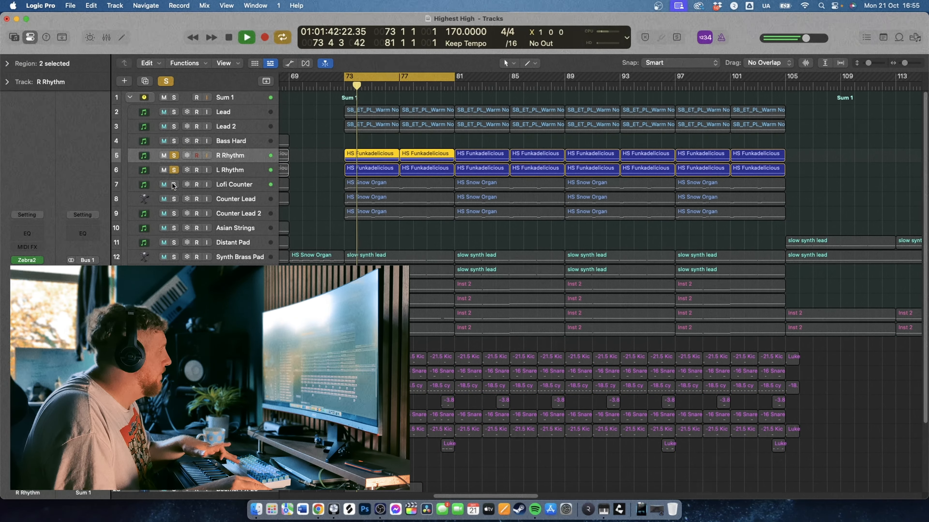
key(space)
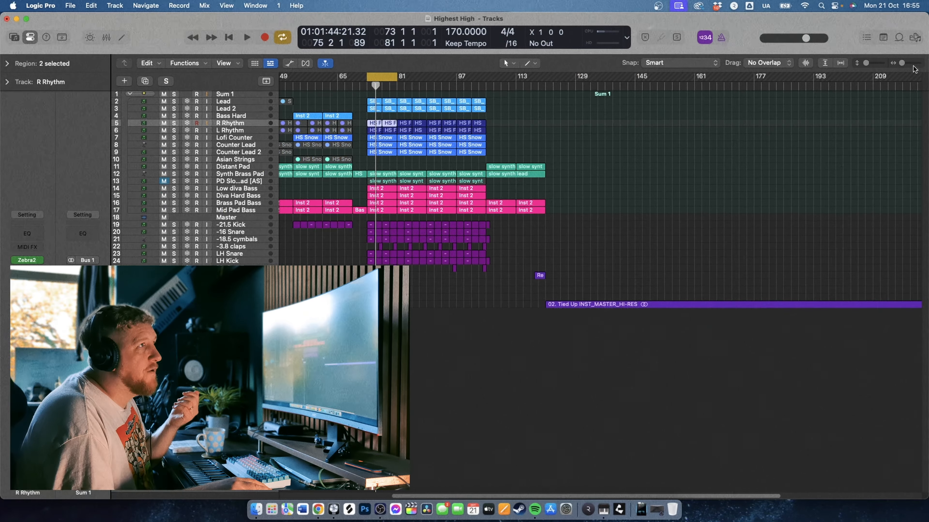
Turn off the cycle range and place the playhead at bar 73
click(913, 64)
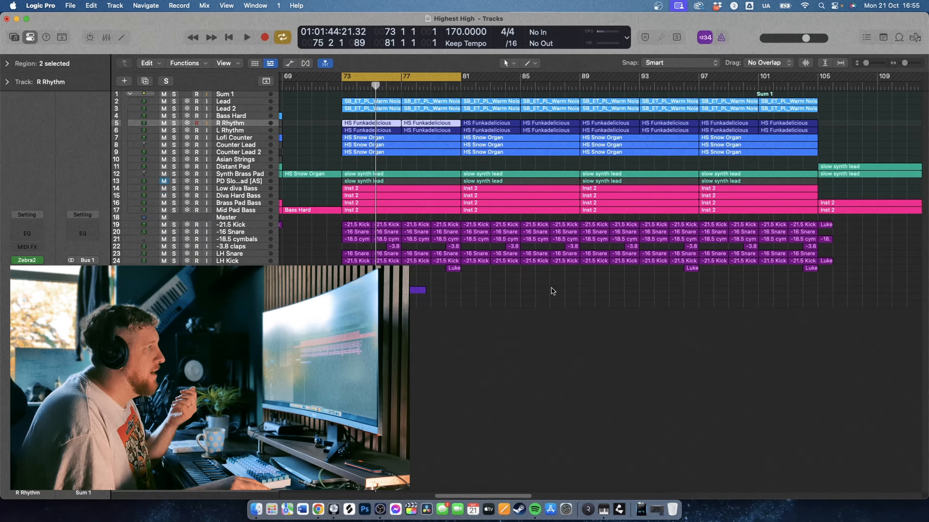
drag(496, 498, 432, 501)
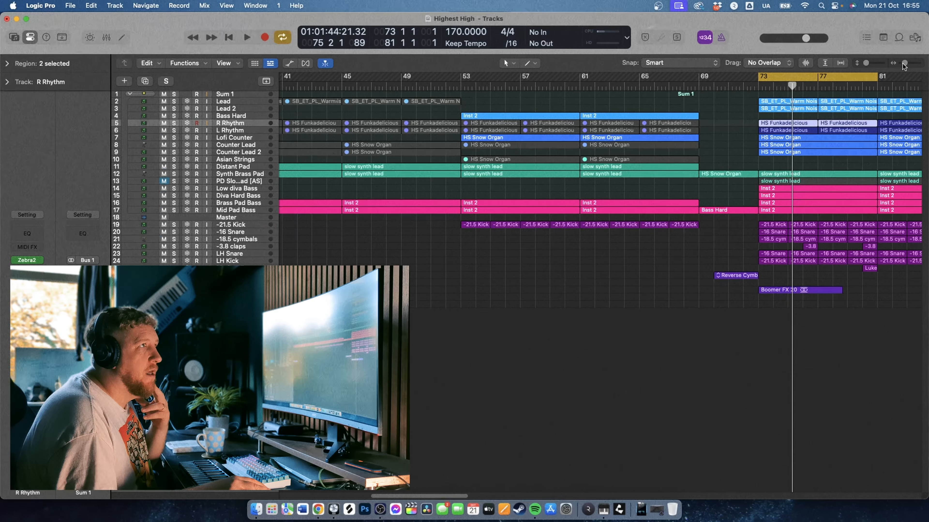
drag(903, 64, 900, 64)
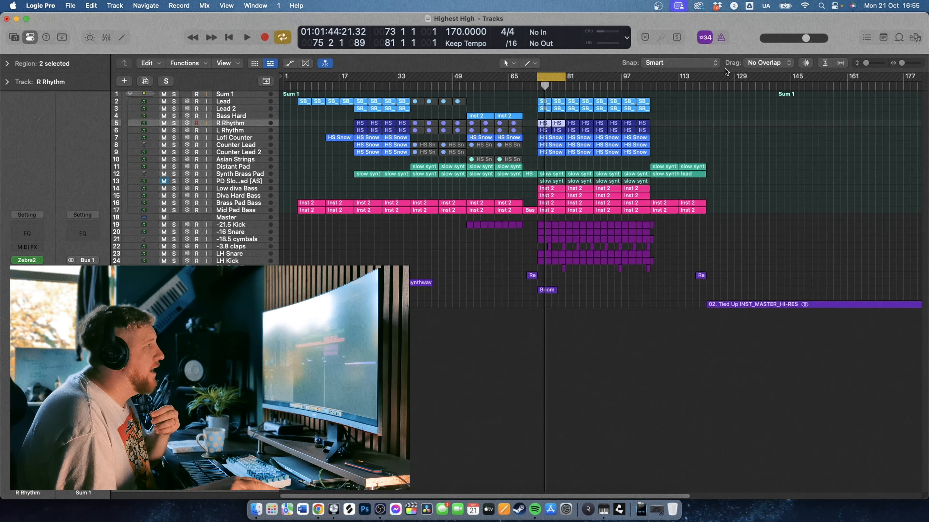
click(545, 77)
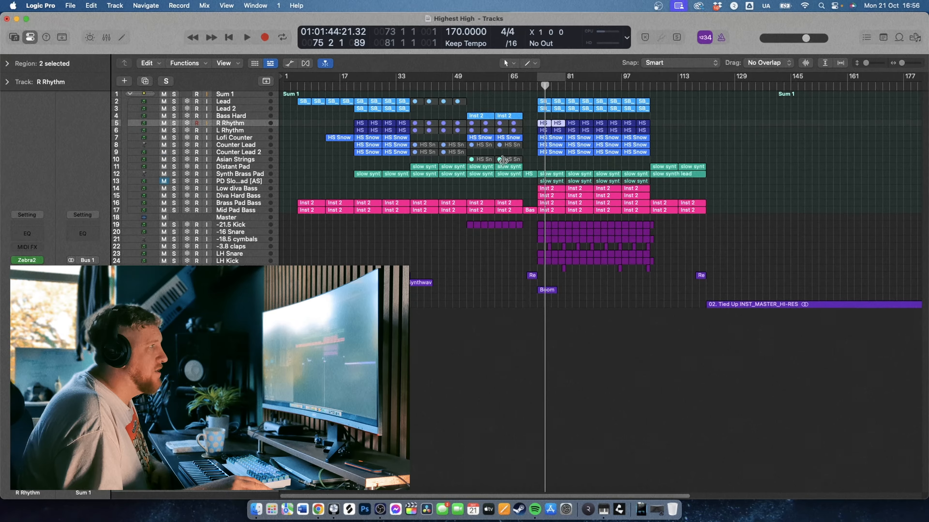
click(914, 64)
click(512, 87)
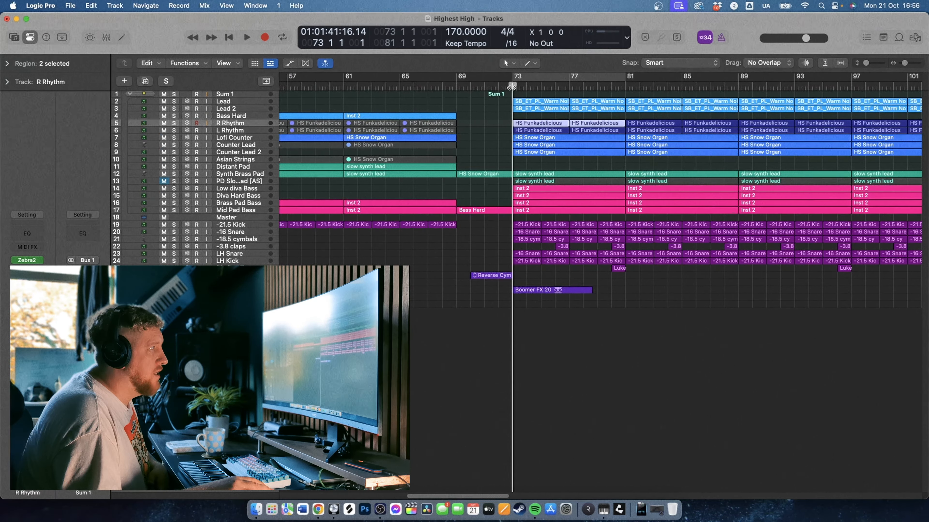
Unmute, solo and select the PD Slow Pad track, turn the cycle back on, play it from bar 73, and stop
click(164, 181)
click(173, 181)
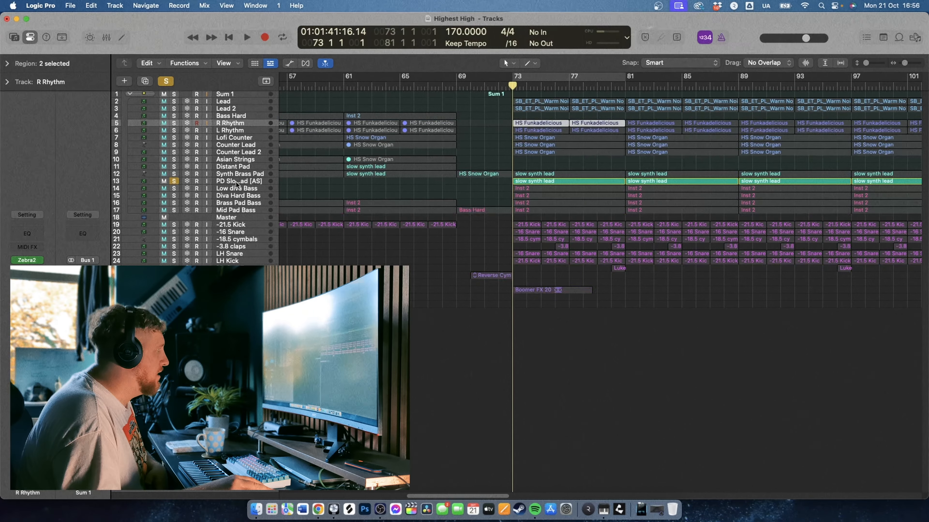
click(237, 181)
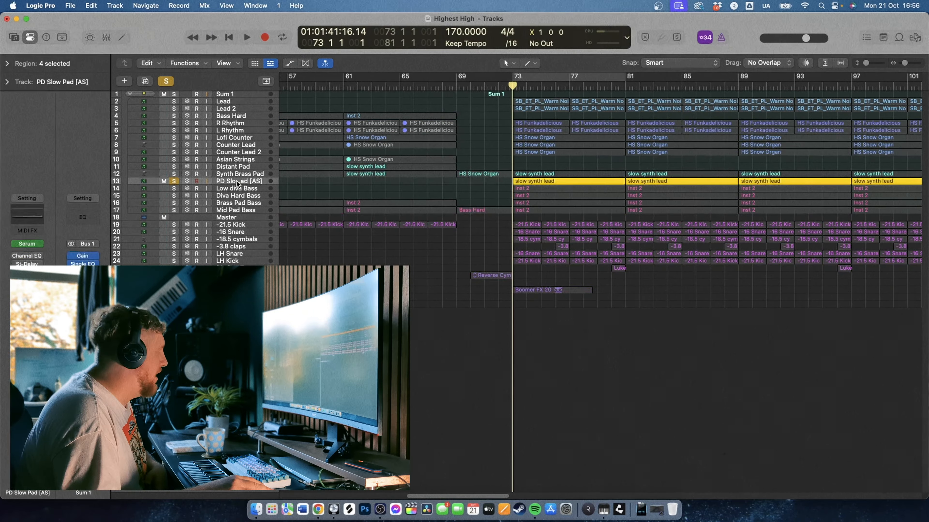
click(535, 79)
key(space)
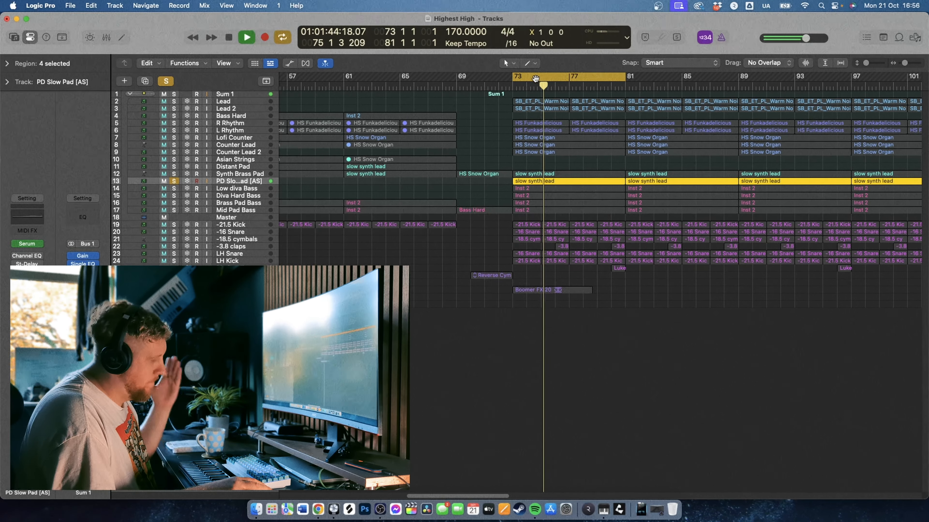
key(space)
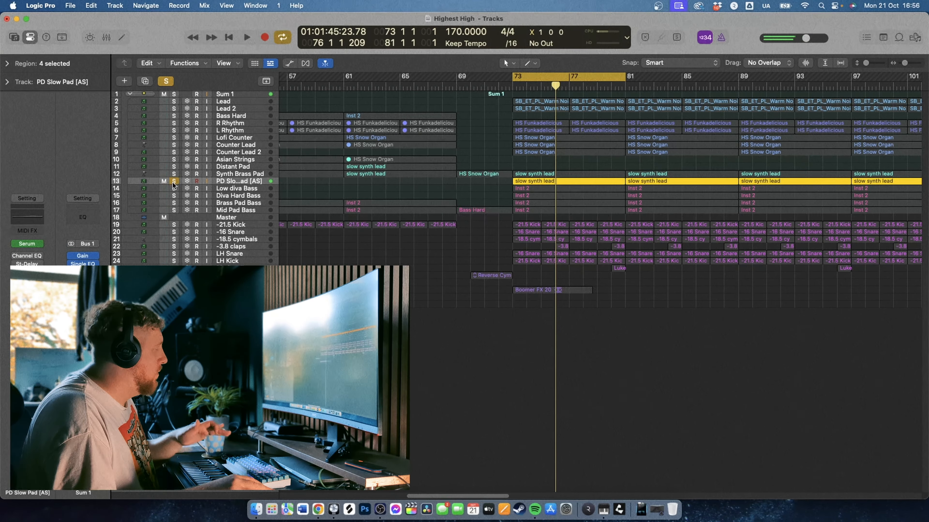
Switch the solo from the PD Slow Pad to the Synth Brass Pad, play it from bar 73, clear the solo, and stop
click(174, 181)
click(173, 173)
key(space)
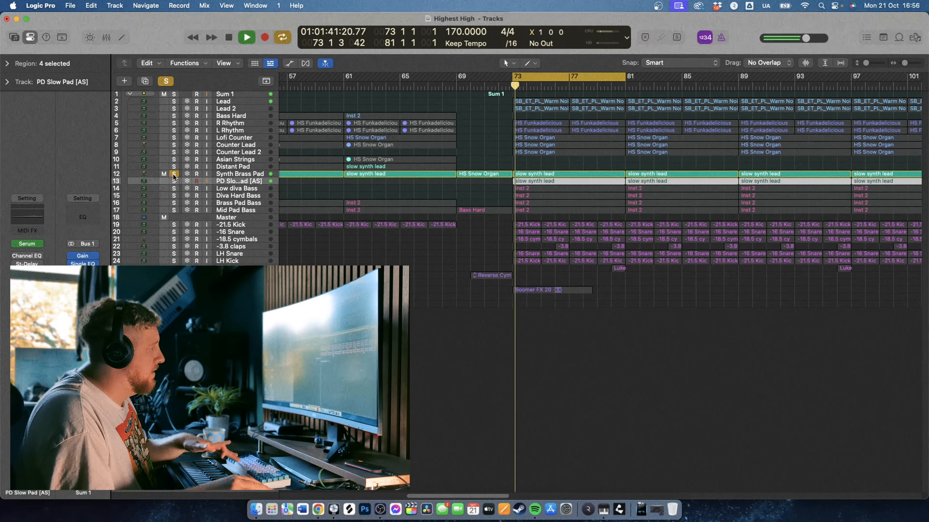
click(173, 173)
key(space)
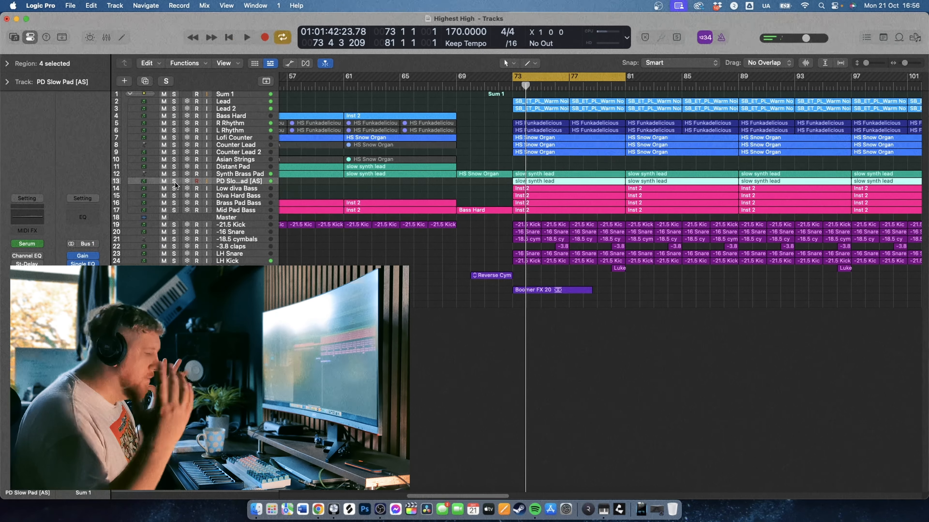
Play the full mix, mute the PD Slow Pad during playback to compare, stop, and unmute it
key(space)
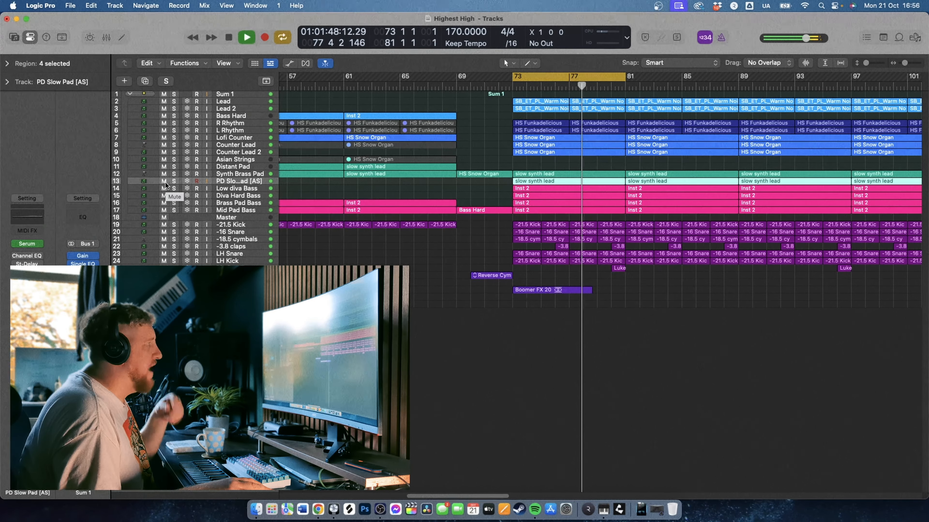
click(165, 185)
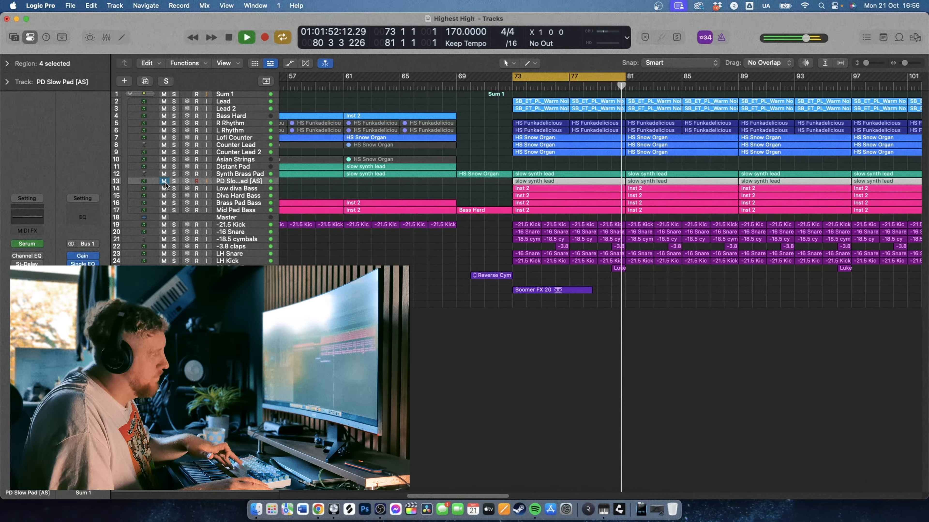
key(space)
click(164, 182)
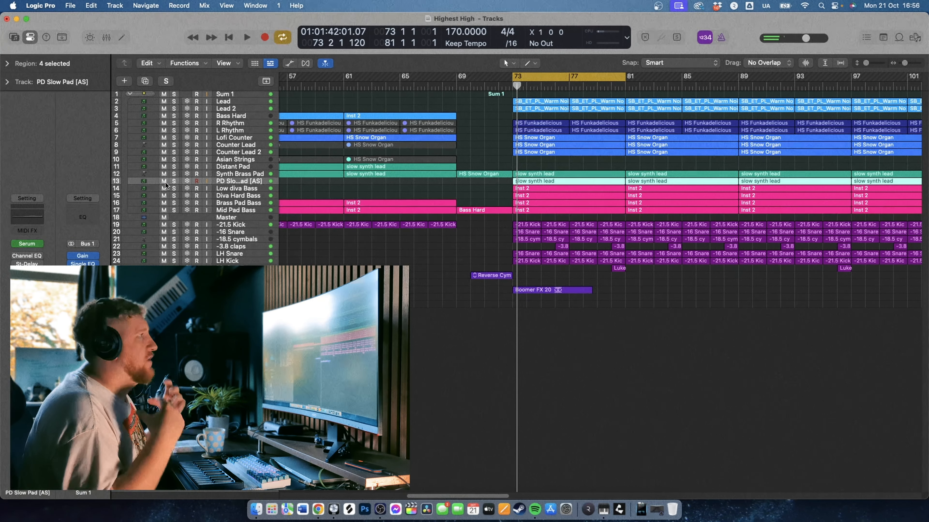
Turn off the cycle range, deselect the pad regions, and move the playhead to bar 97
key(c)
scroll(588, 166, down, 5)
scroll(588, 166, left, 10)
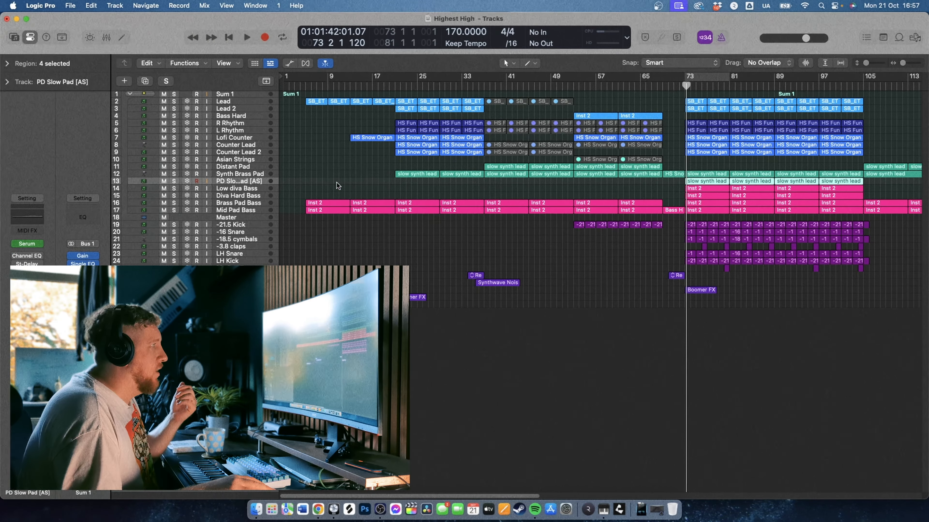
drag(318, 159, 820, 135)
click(828, 116)
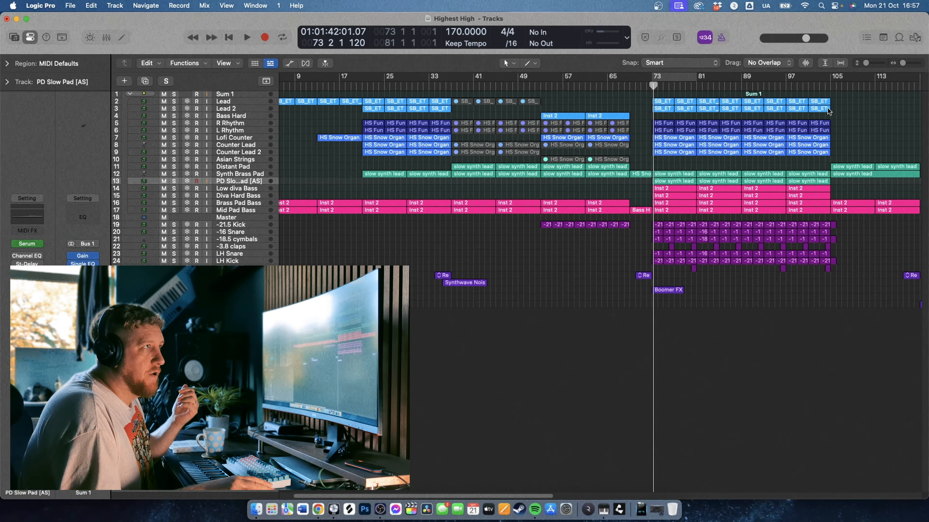
click(830, 85)
click(785, 86)
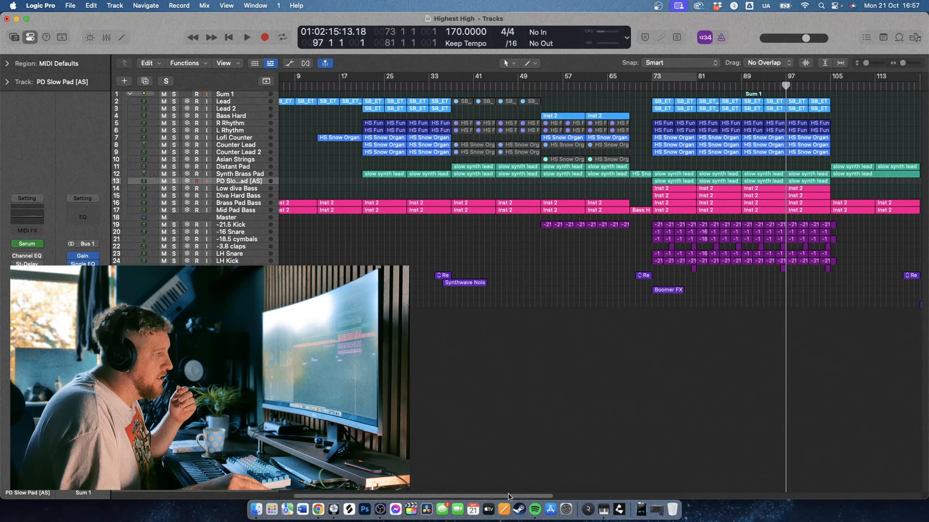
Play the full arrangement from bar 97 into the closing section
drag(508, 496, 592, 498)
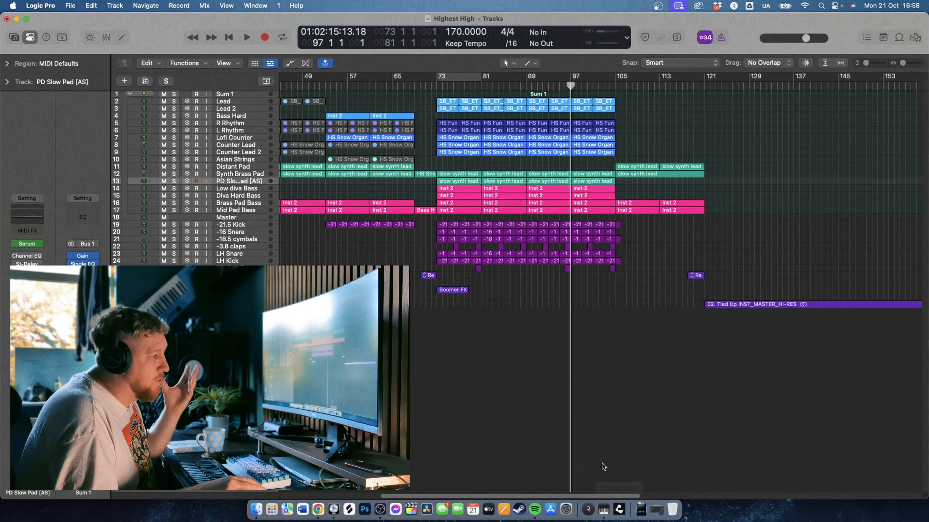
mouse_move(593, 495)
mouse_down()
mouse_move(654, 495)
mouse_move(472, 494)
mouse_move(591, 496)
mouse_up()
scroll(599, 472, right, 2)
scroll(602, 471, right, 1)
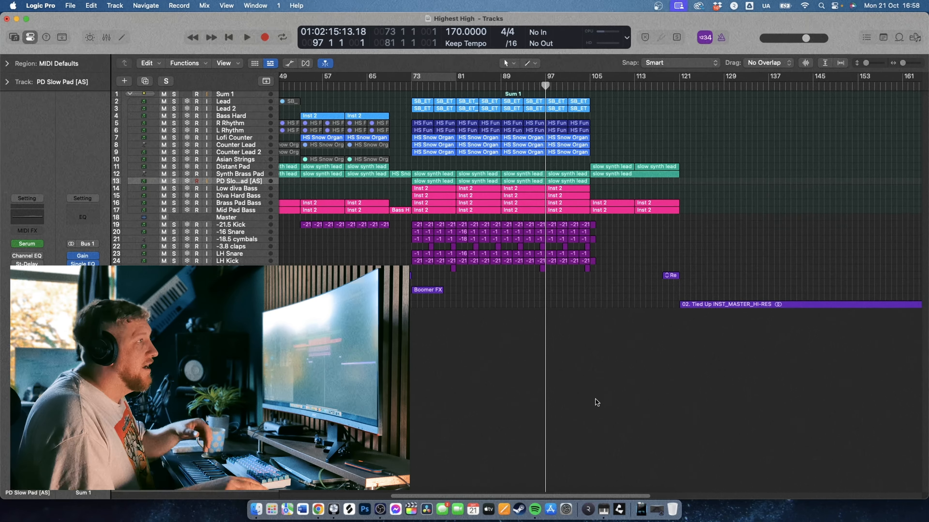
key(space)
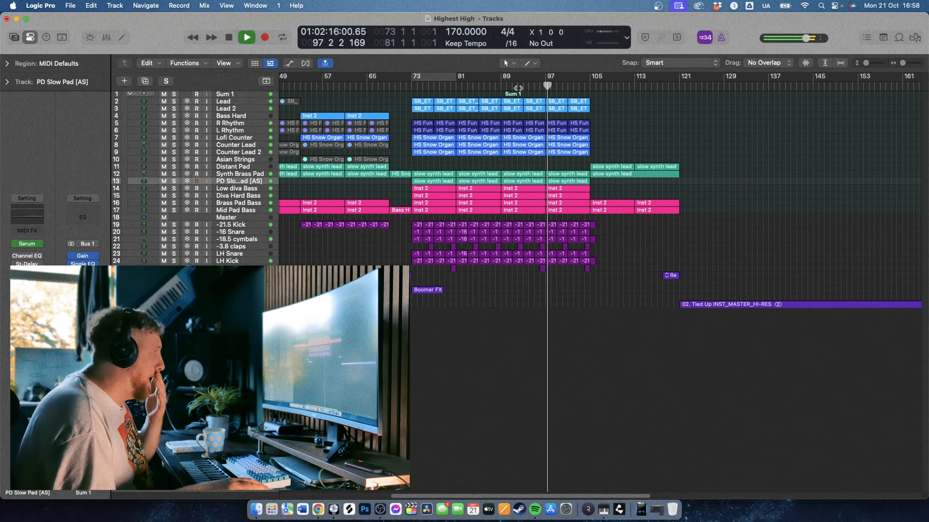